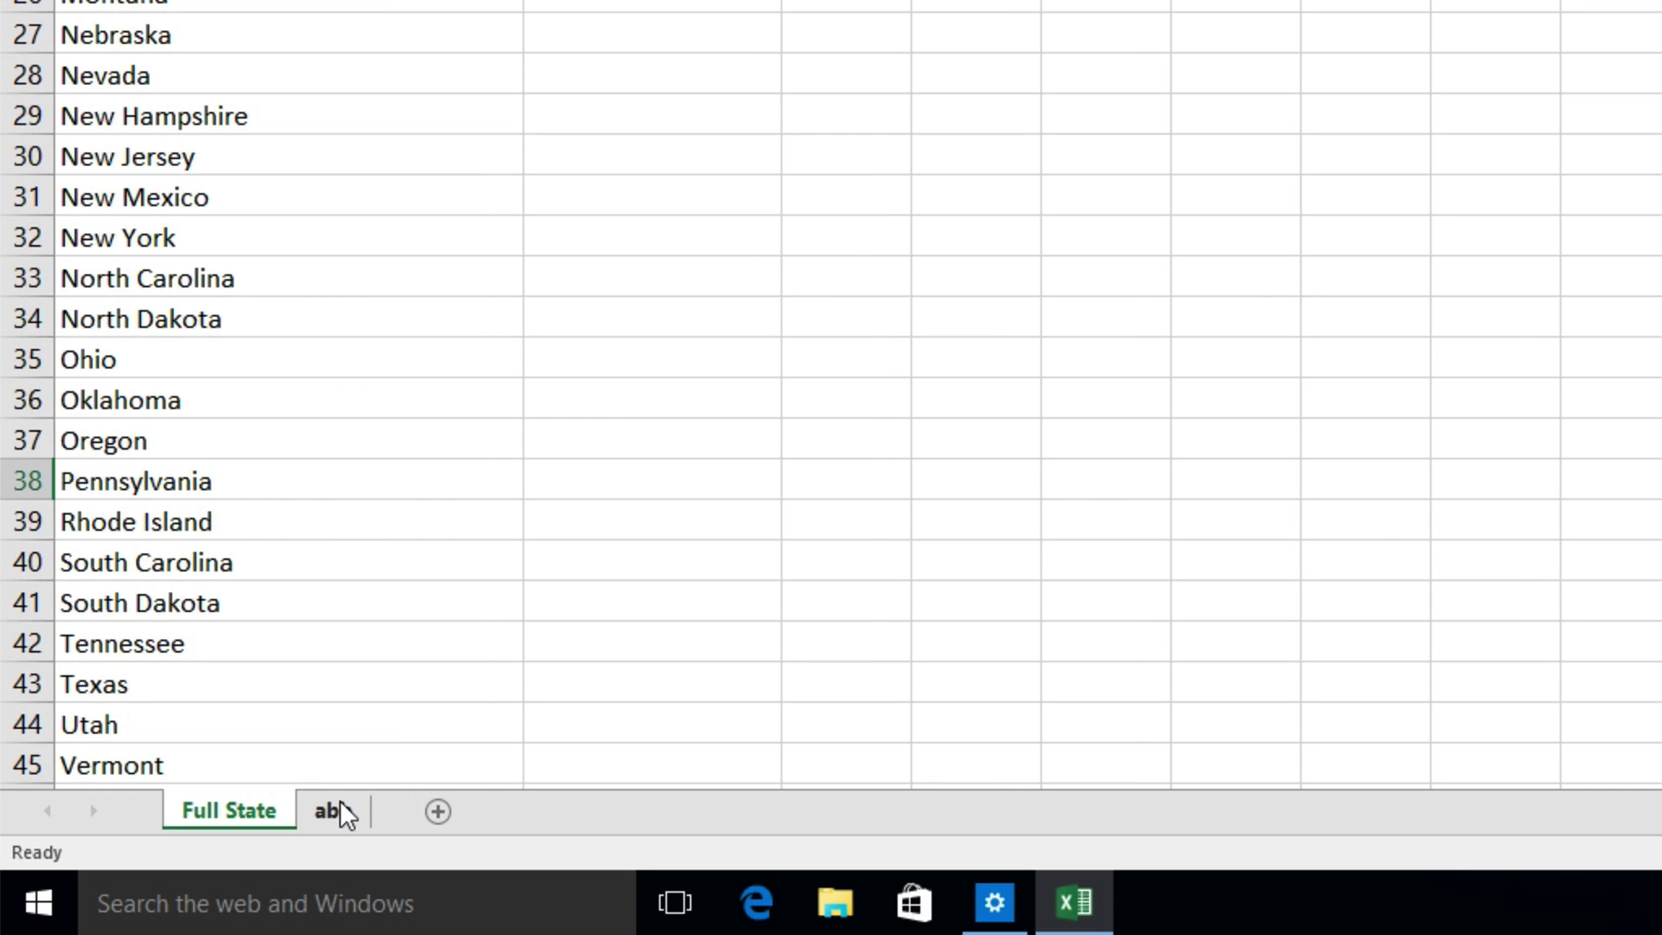
# Look over the state abbreviation list on the abb sheet, then return to Full State.
pyautogui.click(340, 801)
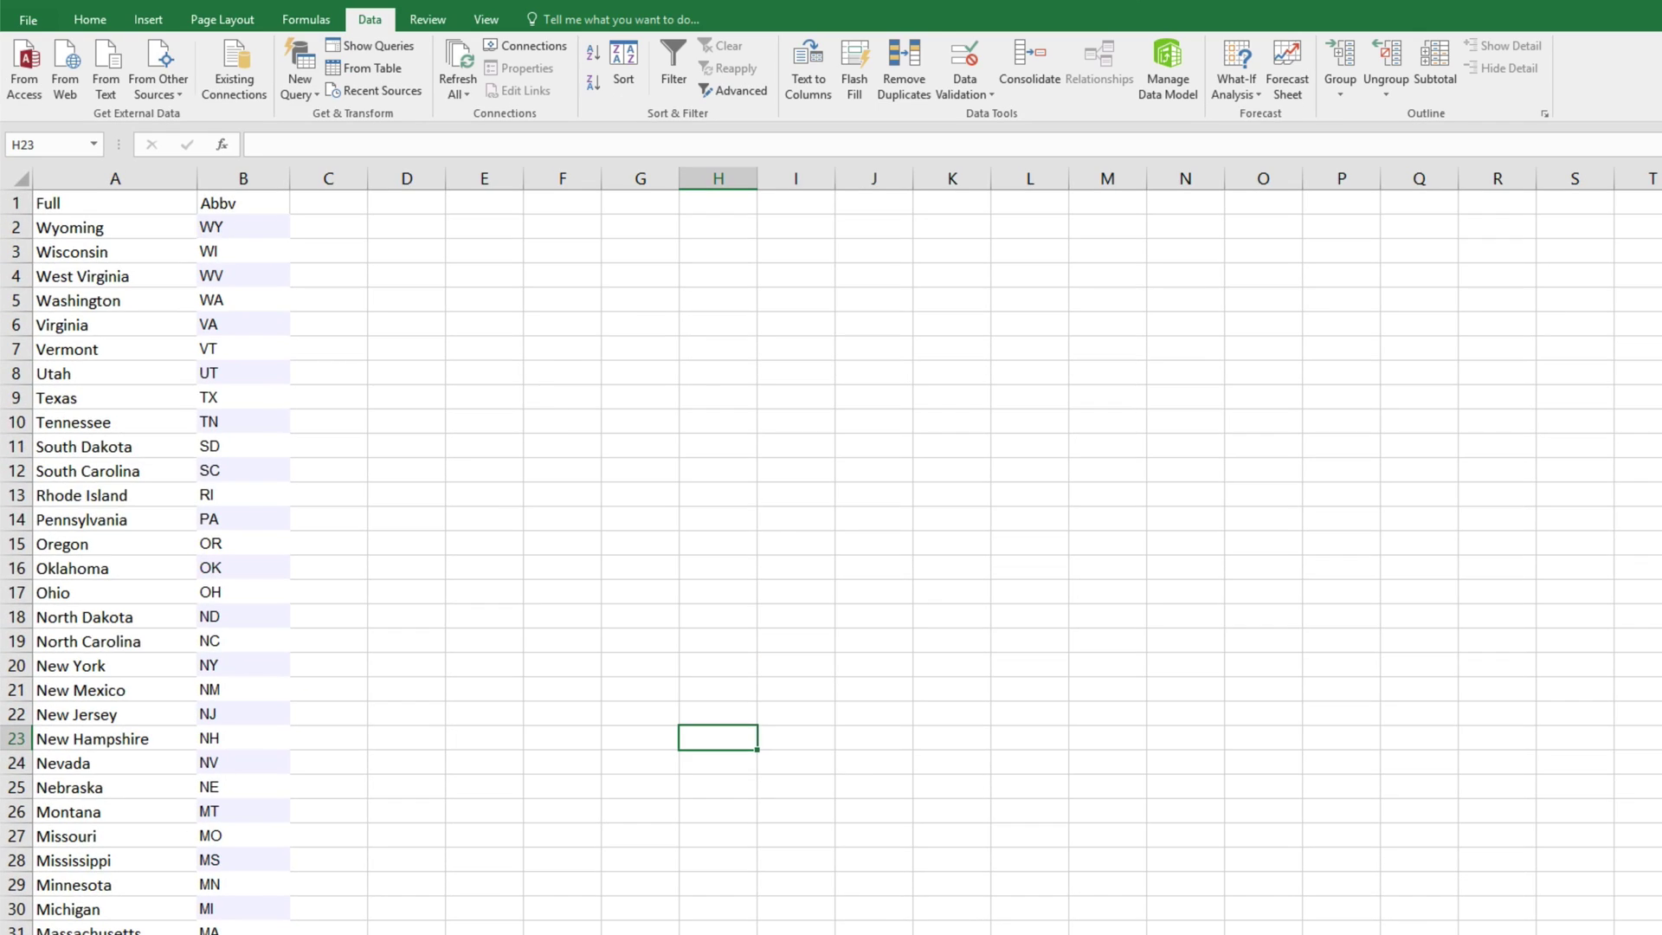
pyautogui.scroll(-2, 753, 485)
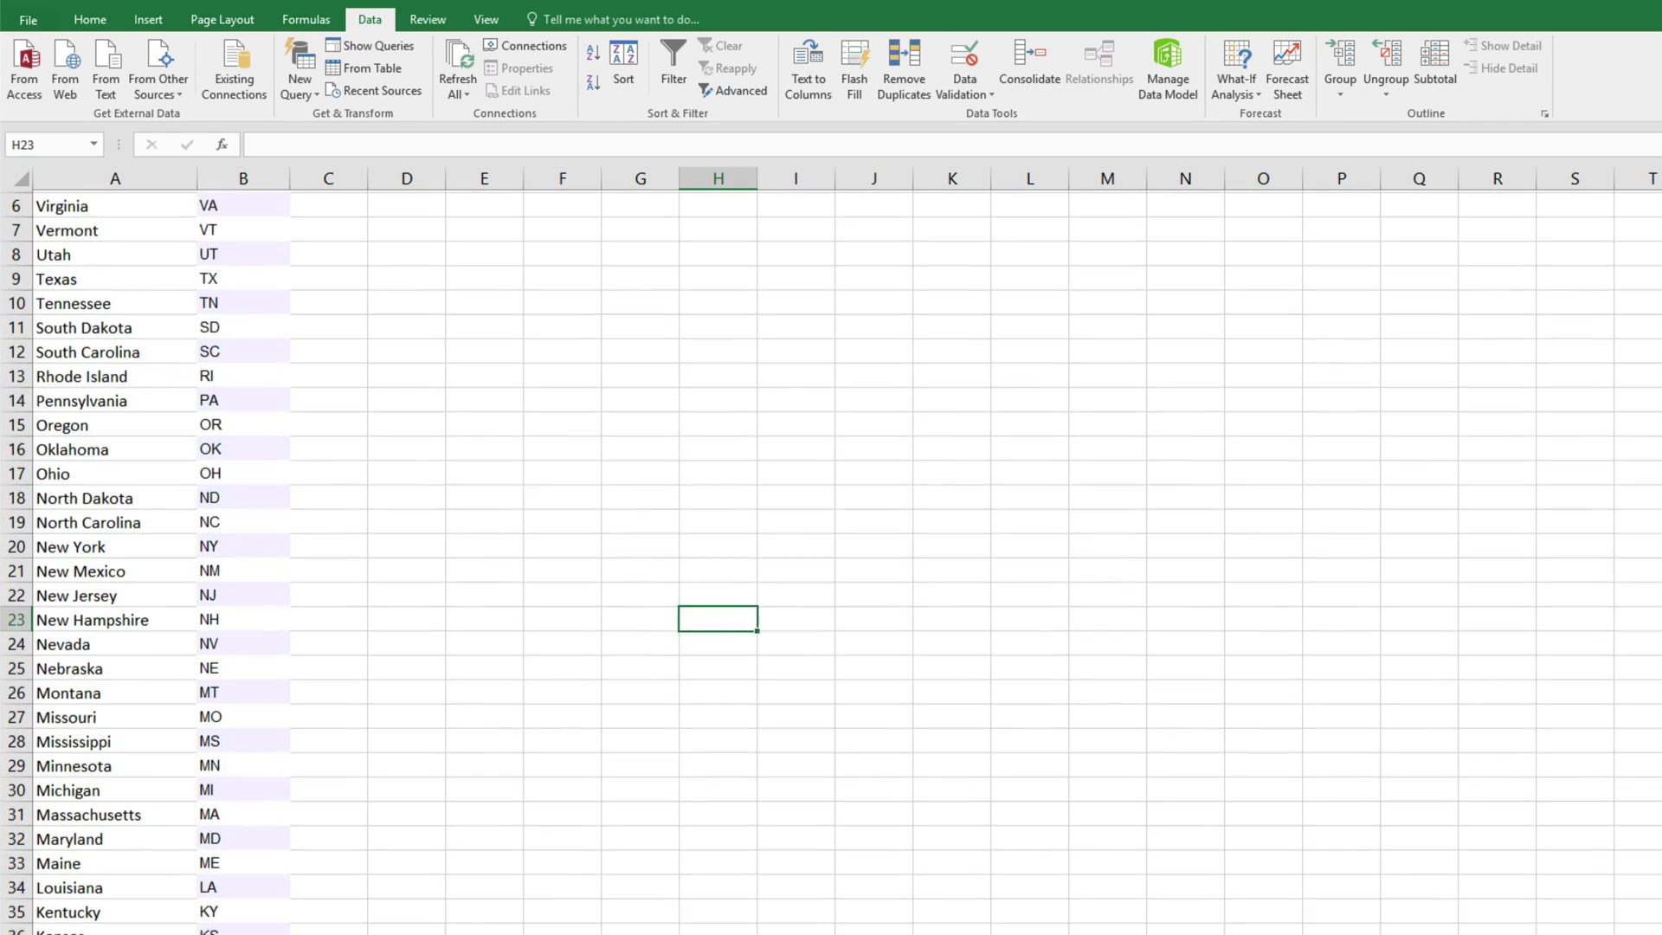
pyautogui.scroll(2, 831, 554)
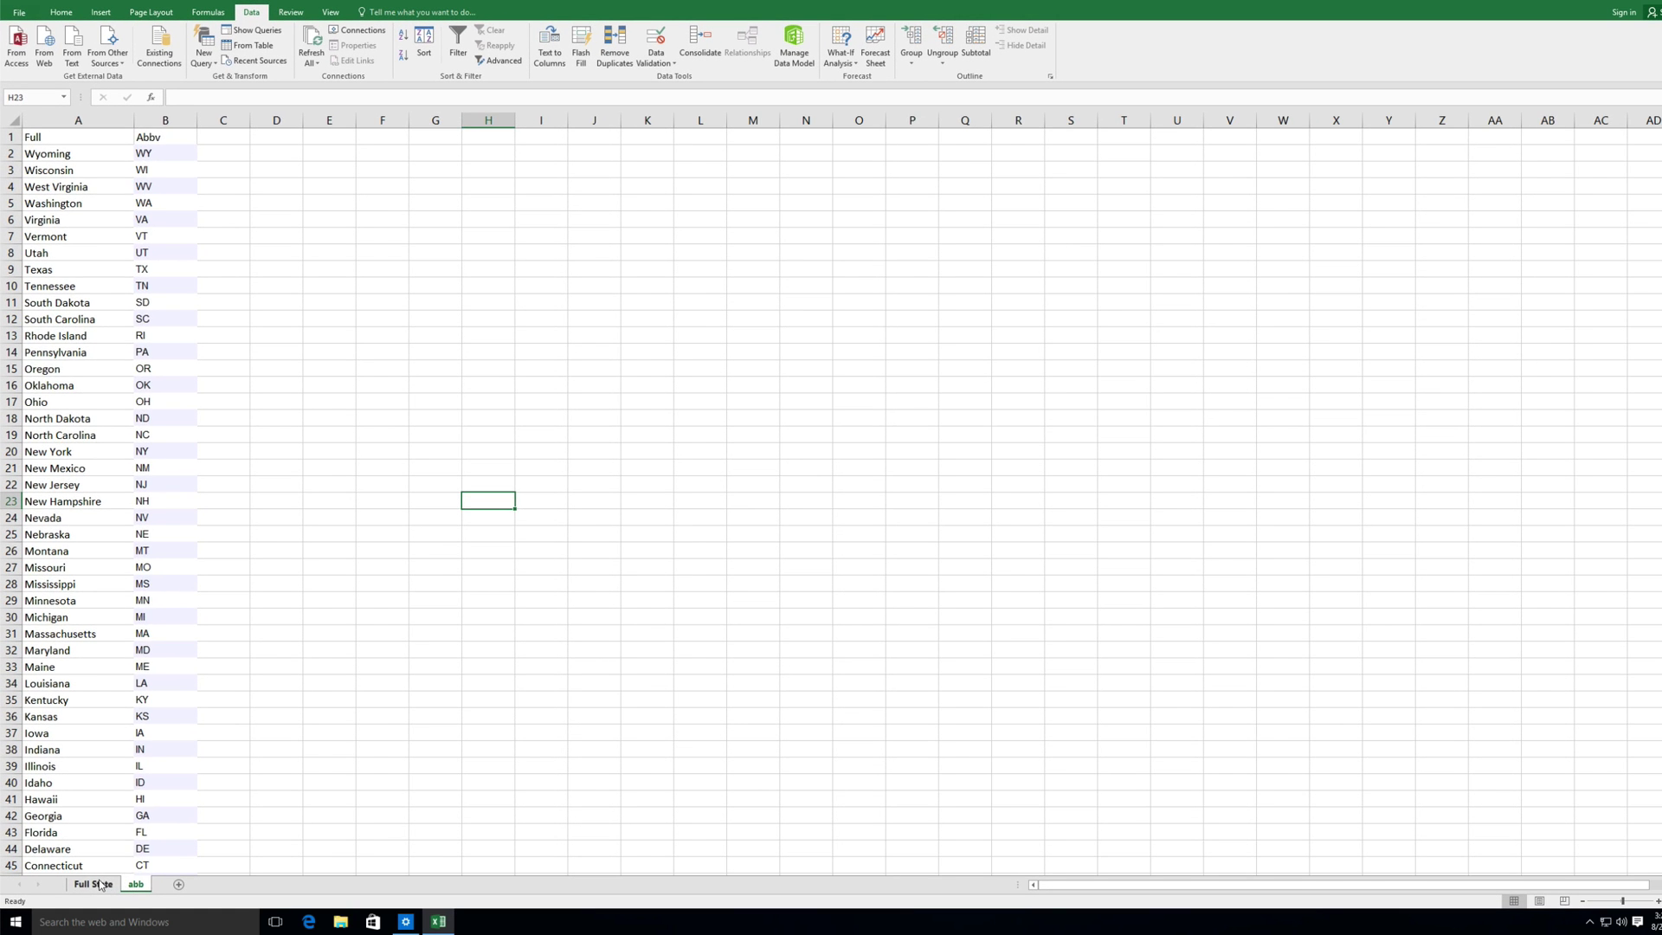
pyautogui.click(95, 884)
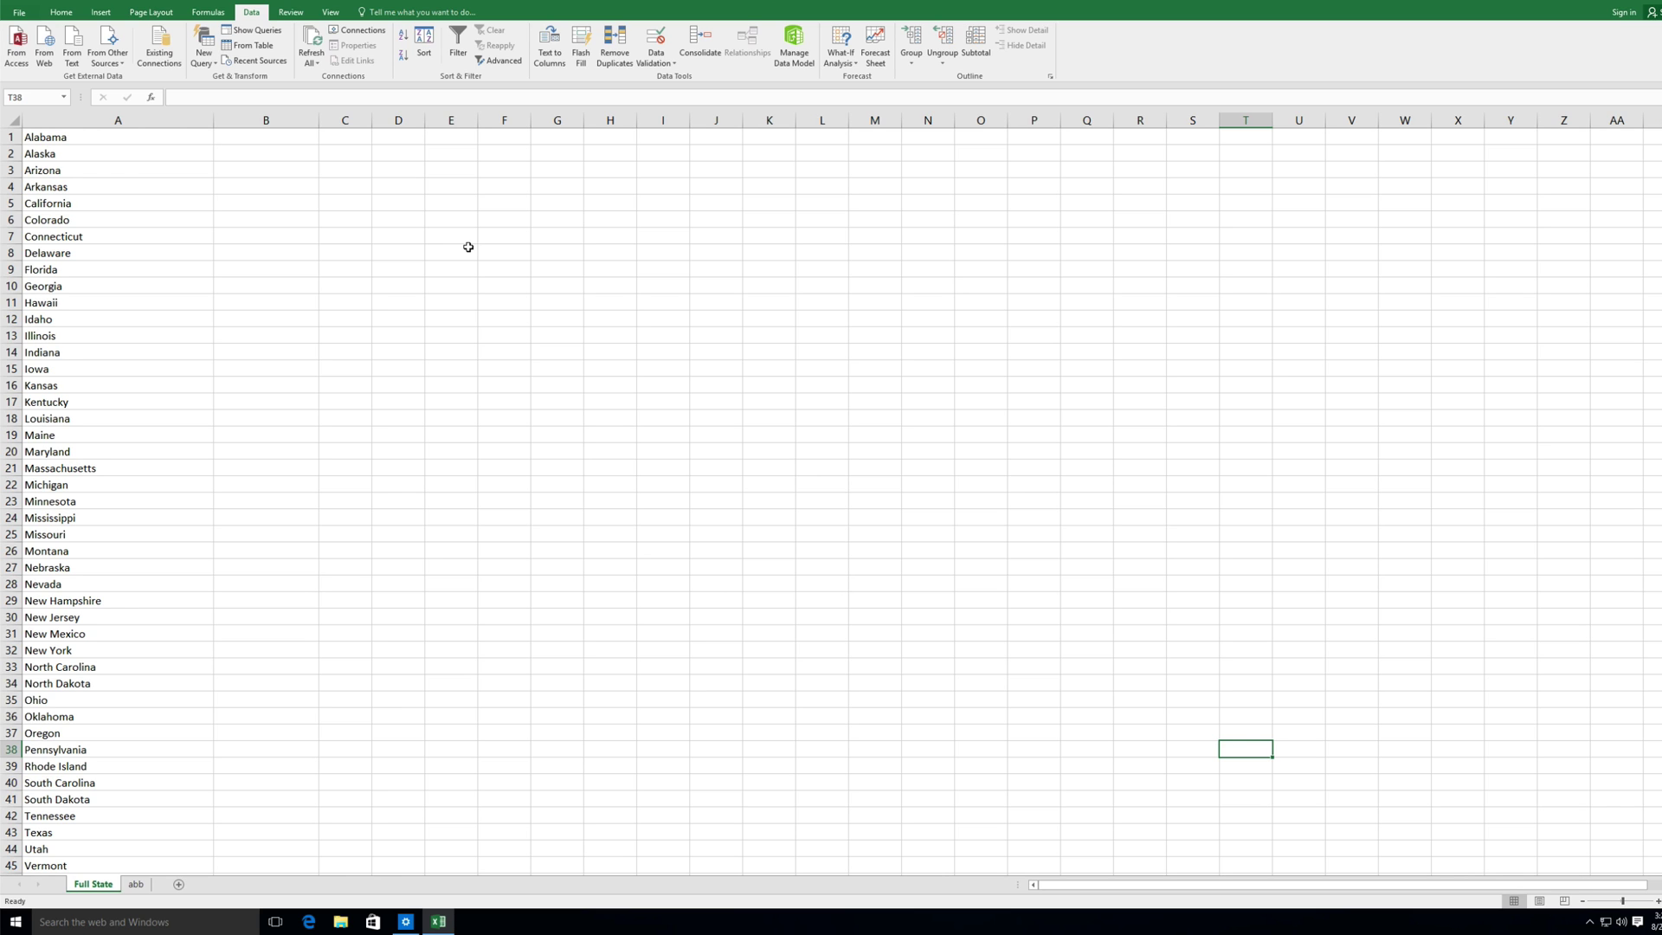
# Start =VLOOKUP(A1, in cell B1, using A1's state name as the lookup value.
pyautogui.click(290, 136)
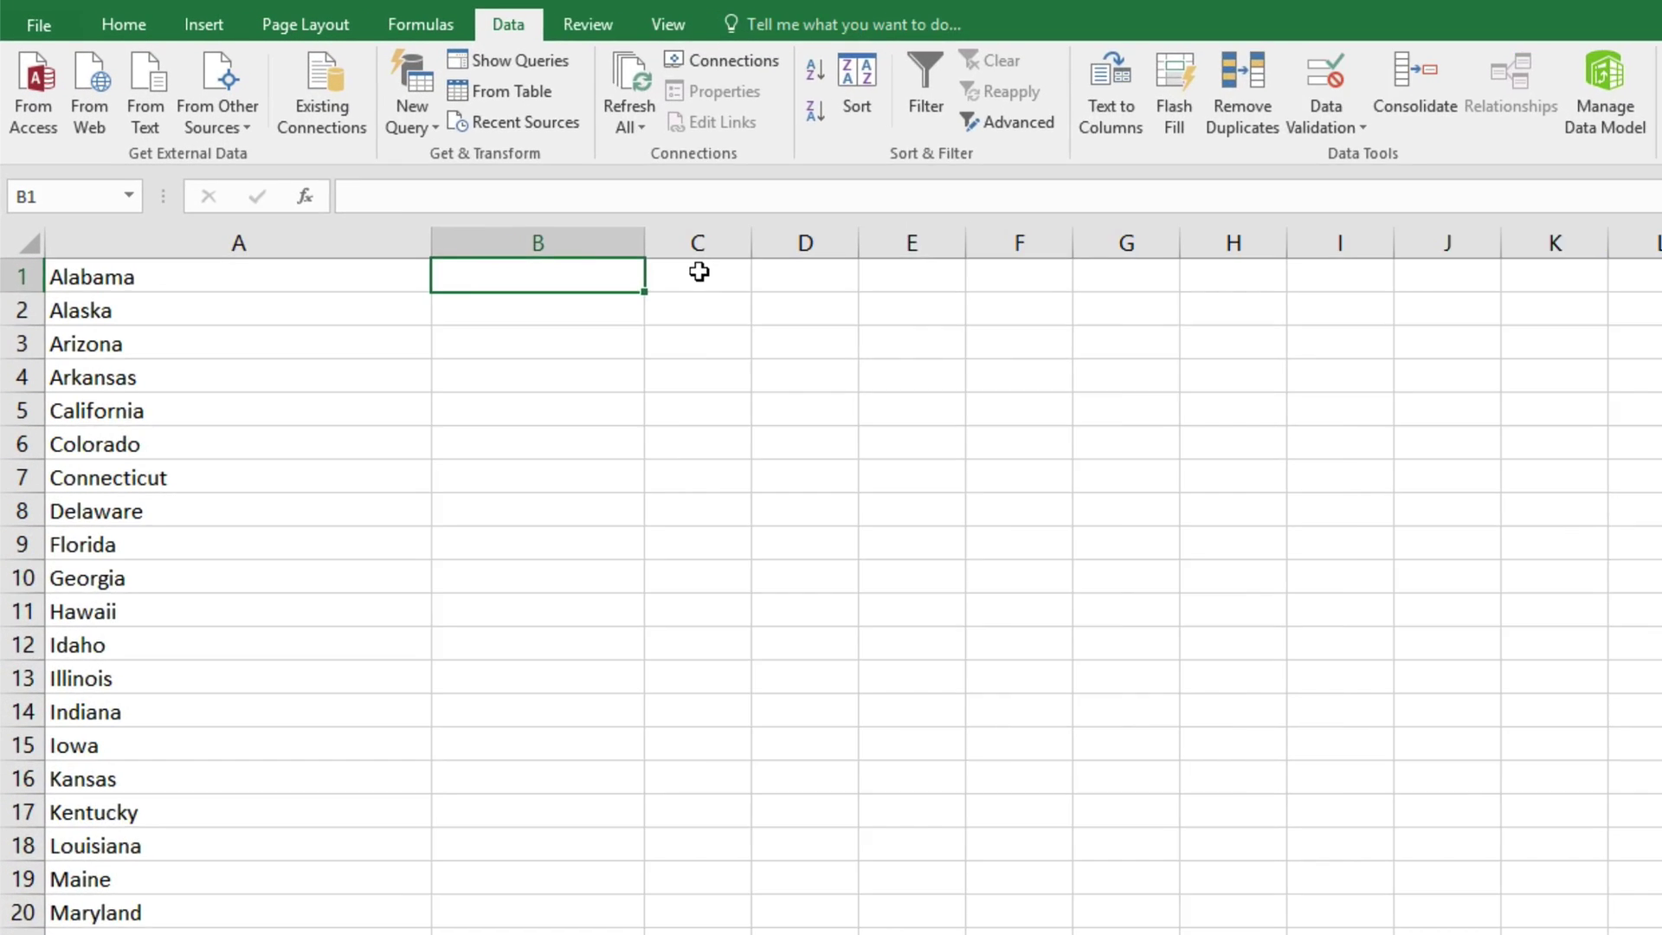
pyautogui.write('=VLOOKUP')
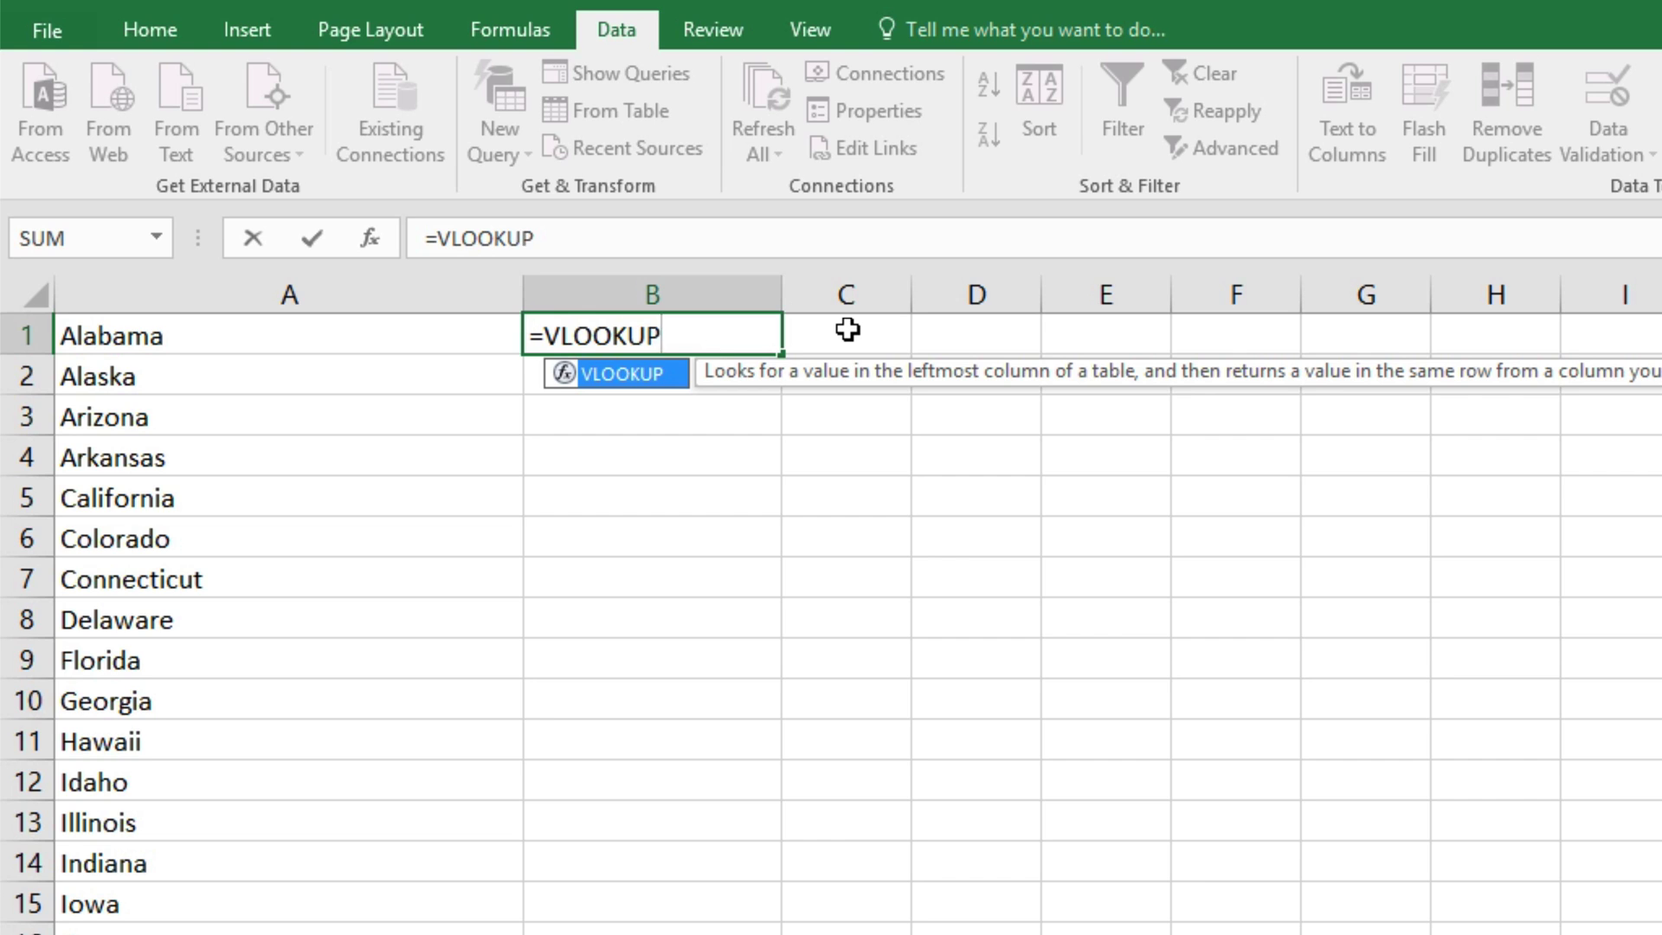
pyautogui.write('(')
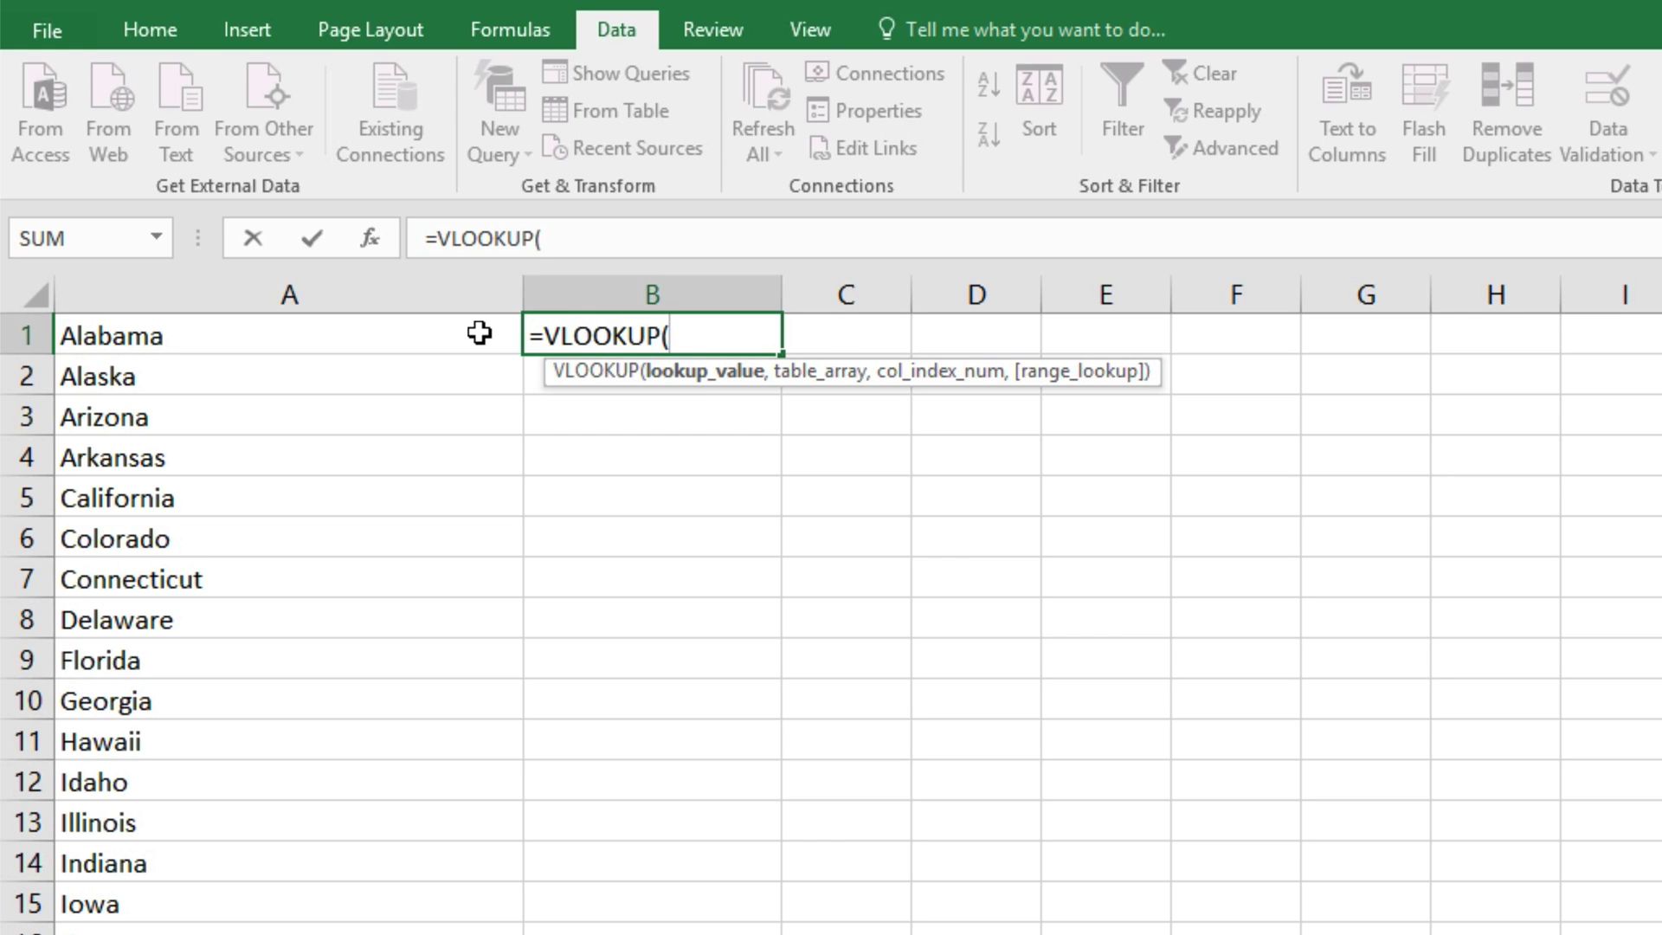
pyautogui.click(424, 333)
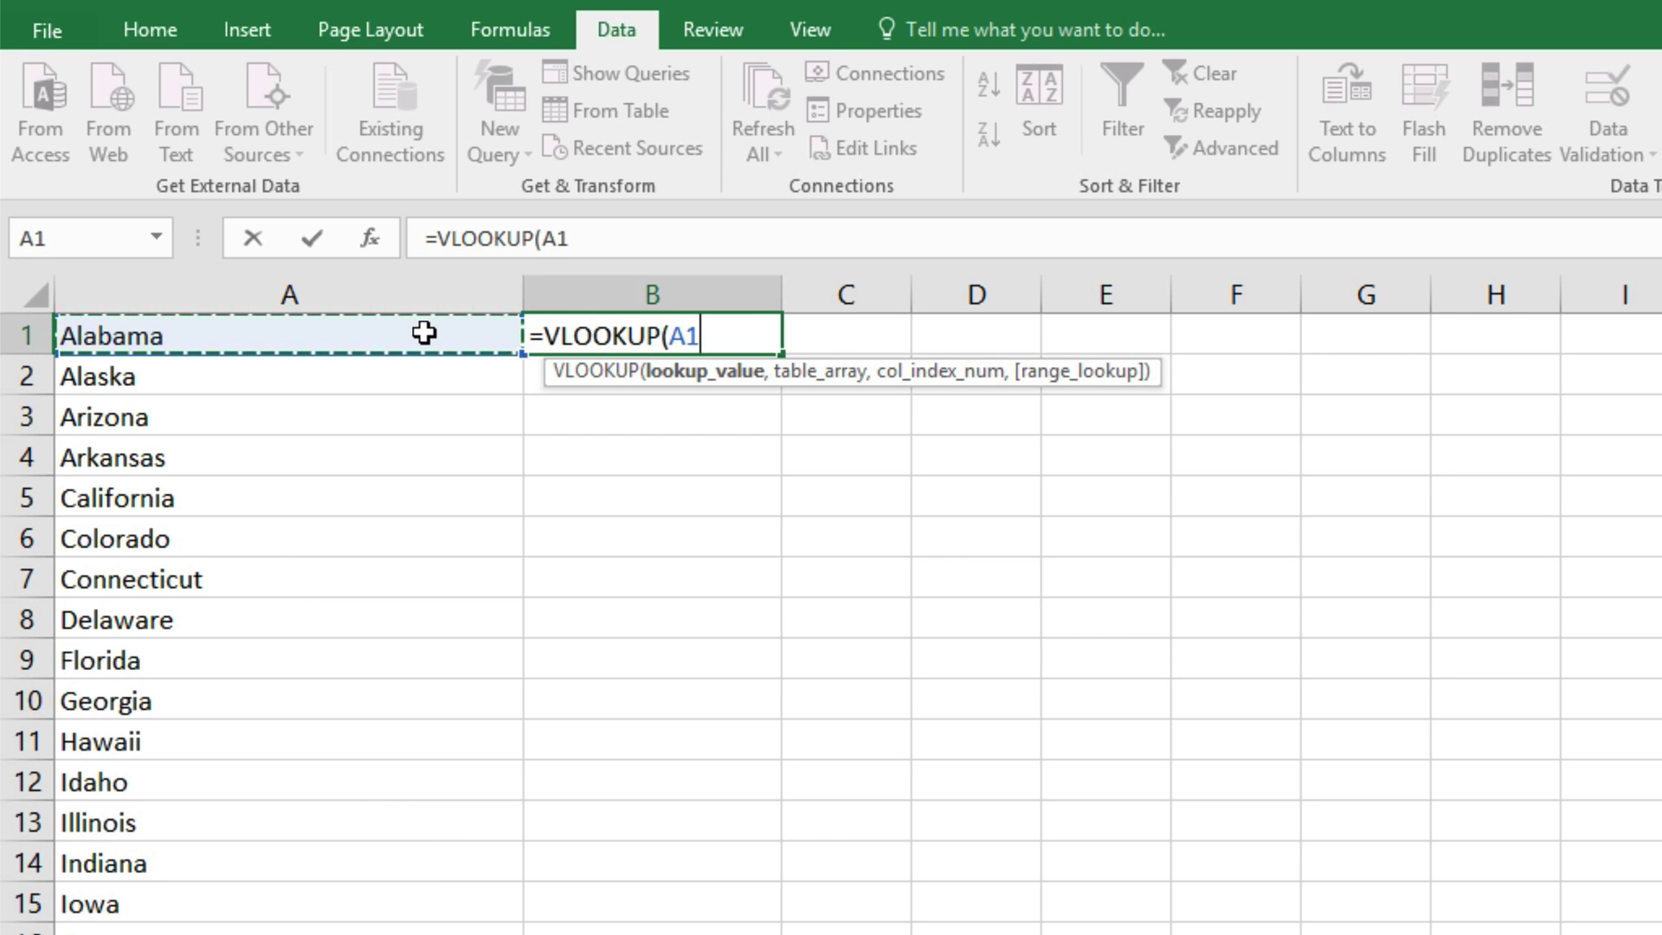
pyautogui.write(',')
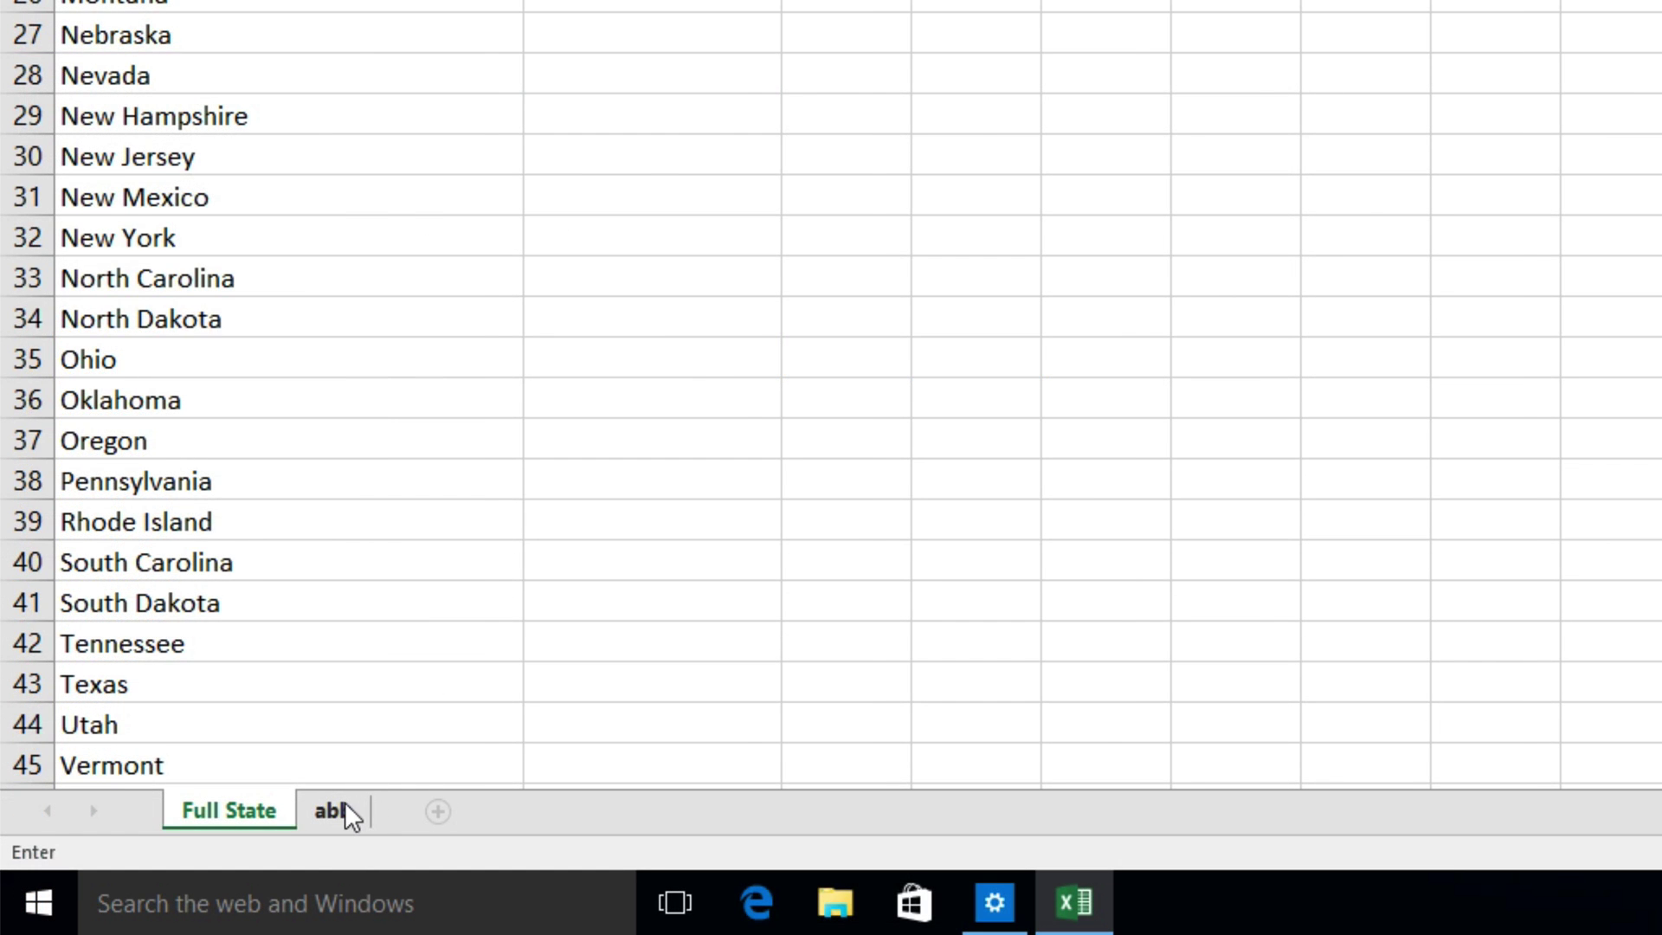
# Complete B1 as =VLOOKUP(A1,abb!A:B,2), which returns #N/A, then bring up the abb sheet.
pyautogui.click(339, 811)
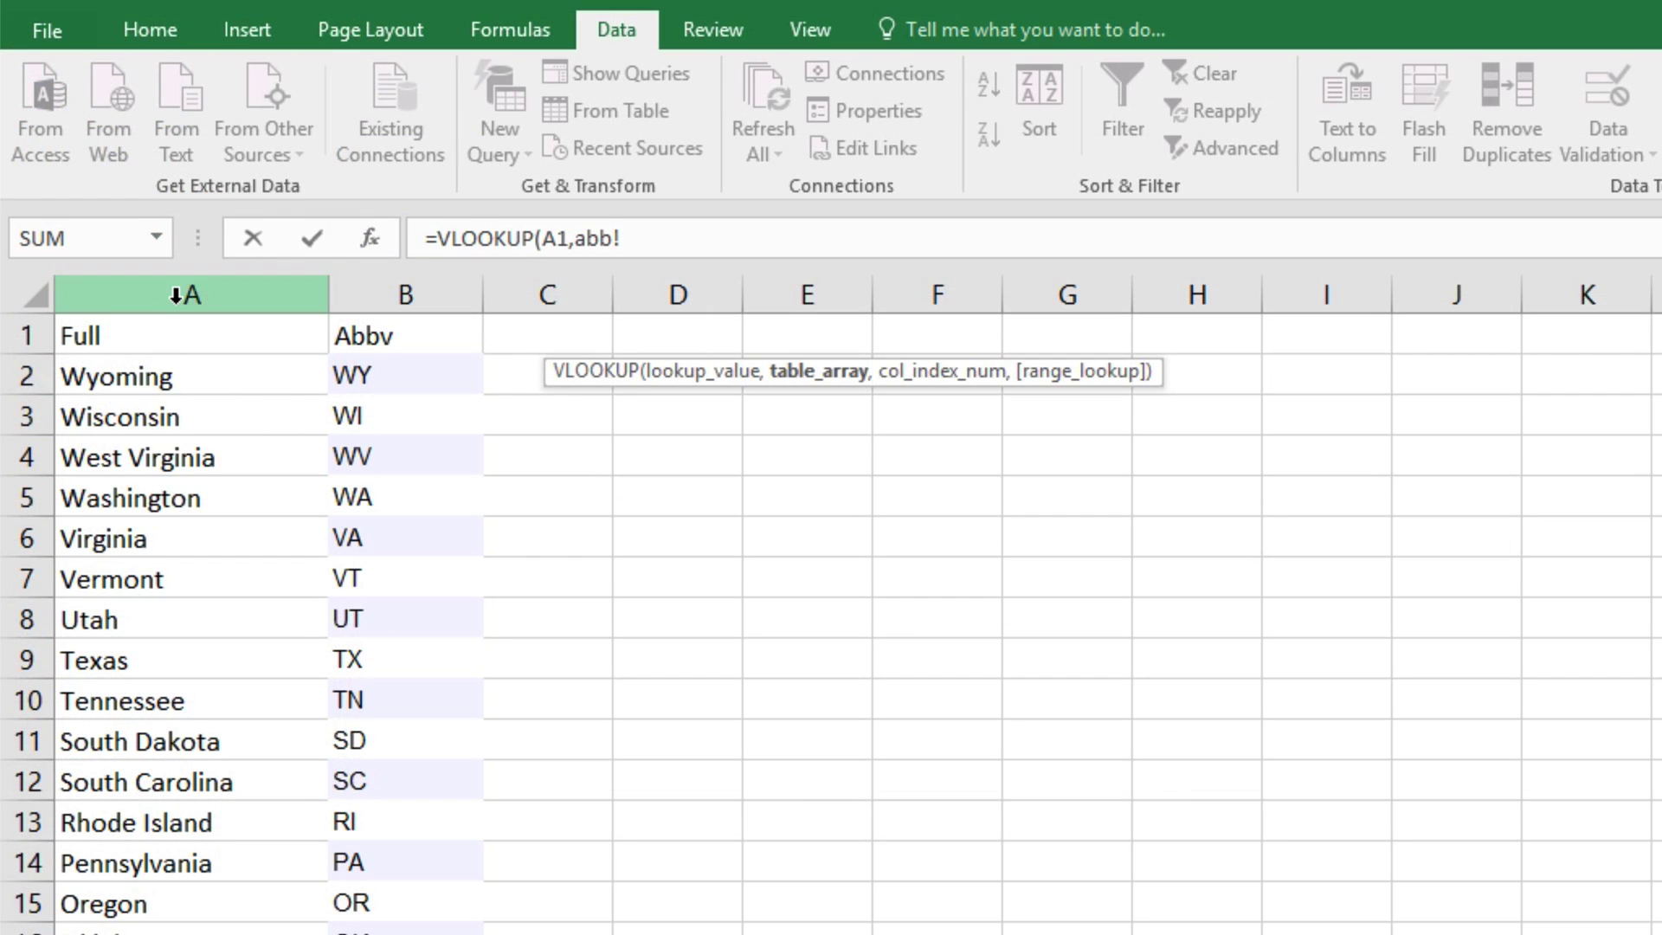
pyautogui.moveTo(175, 296); pyautogui.dragTo(427, 296)
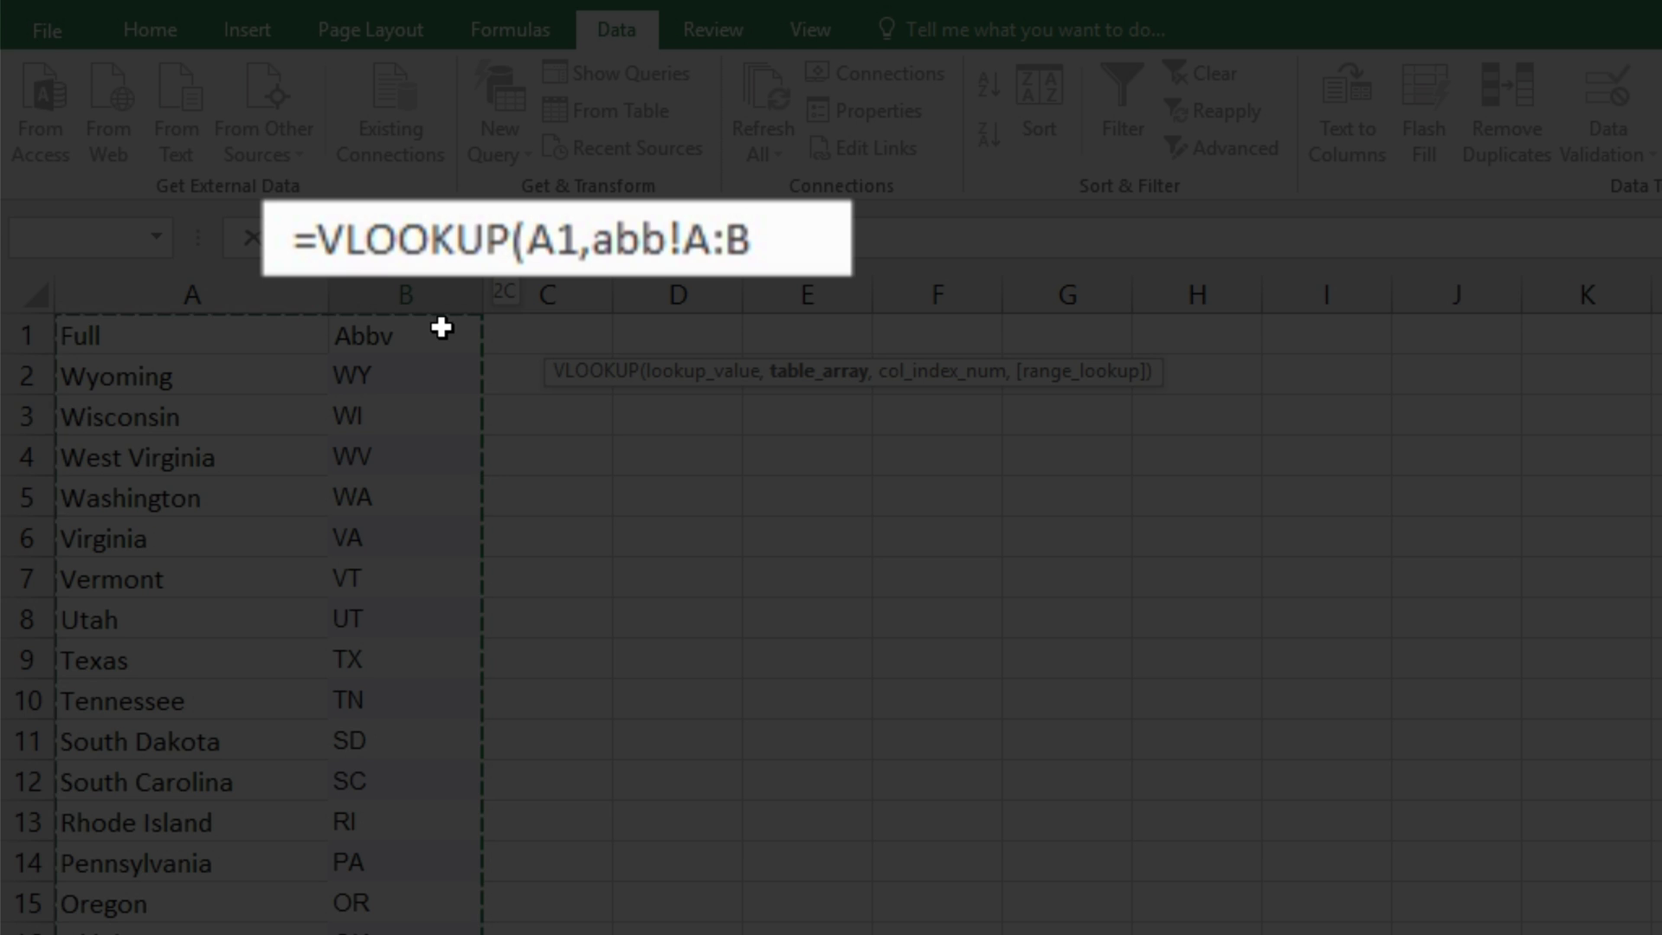
pyautogui.write(',')
pyautogui.write('2')
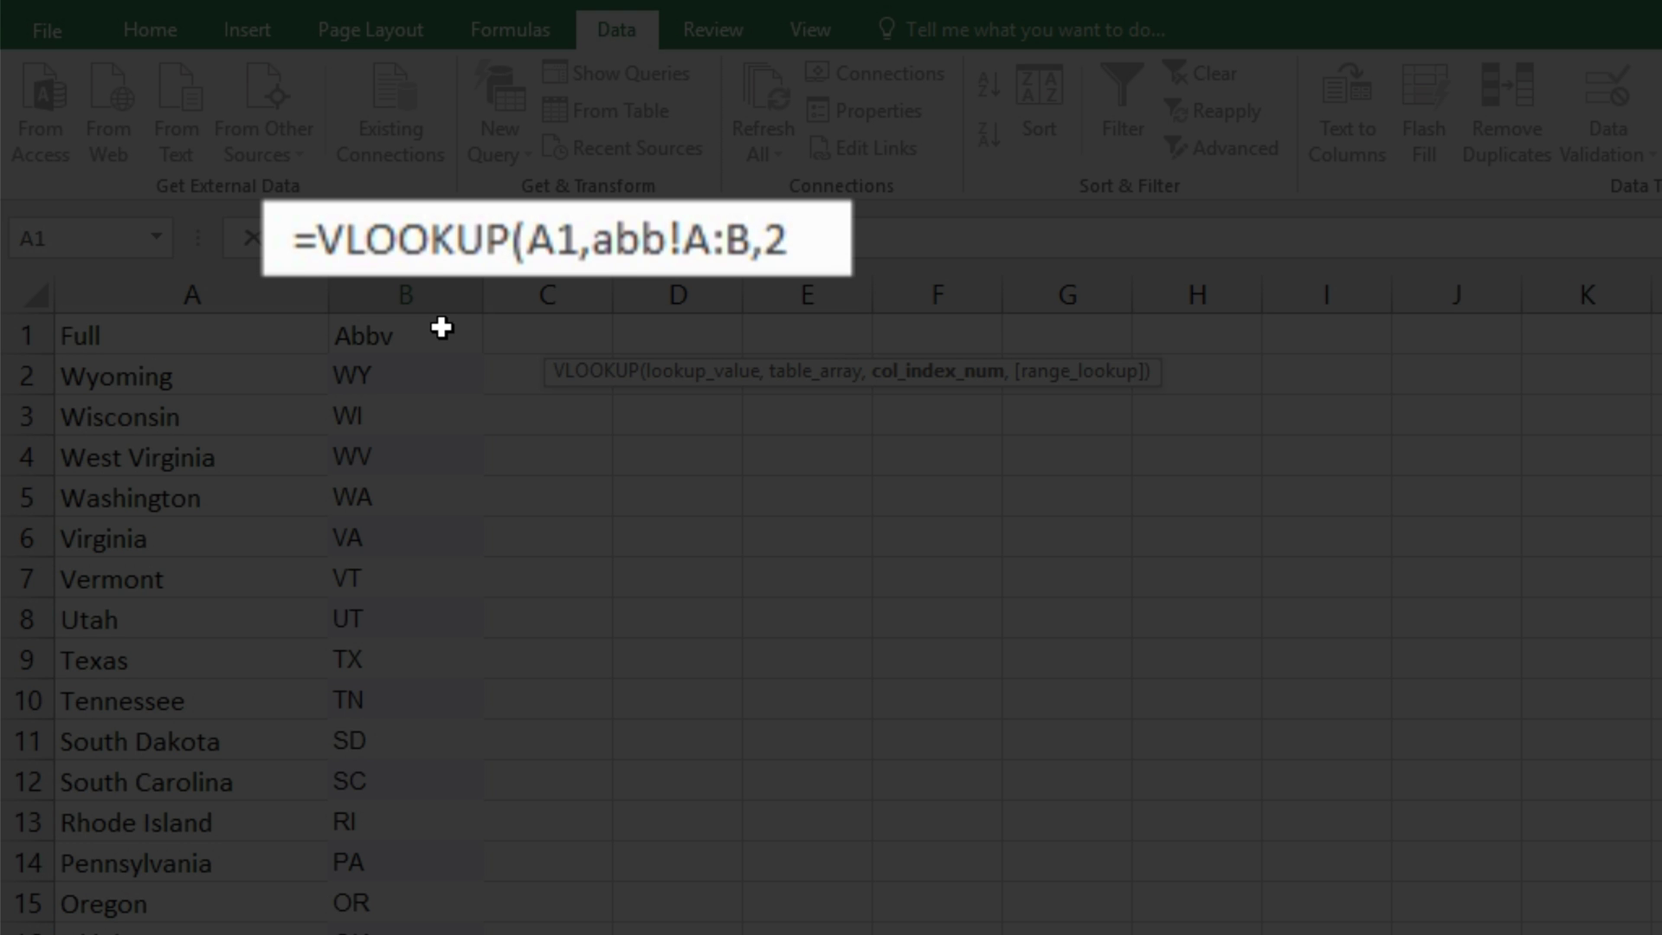
pyautogui.write(')')
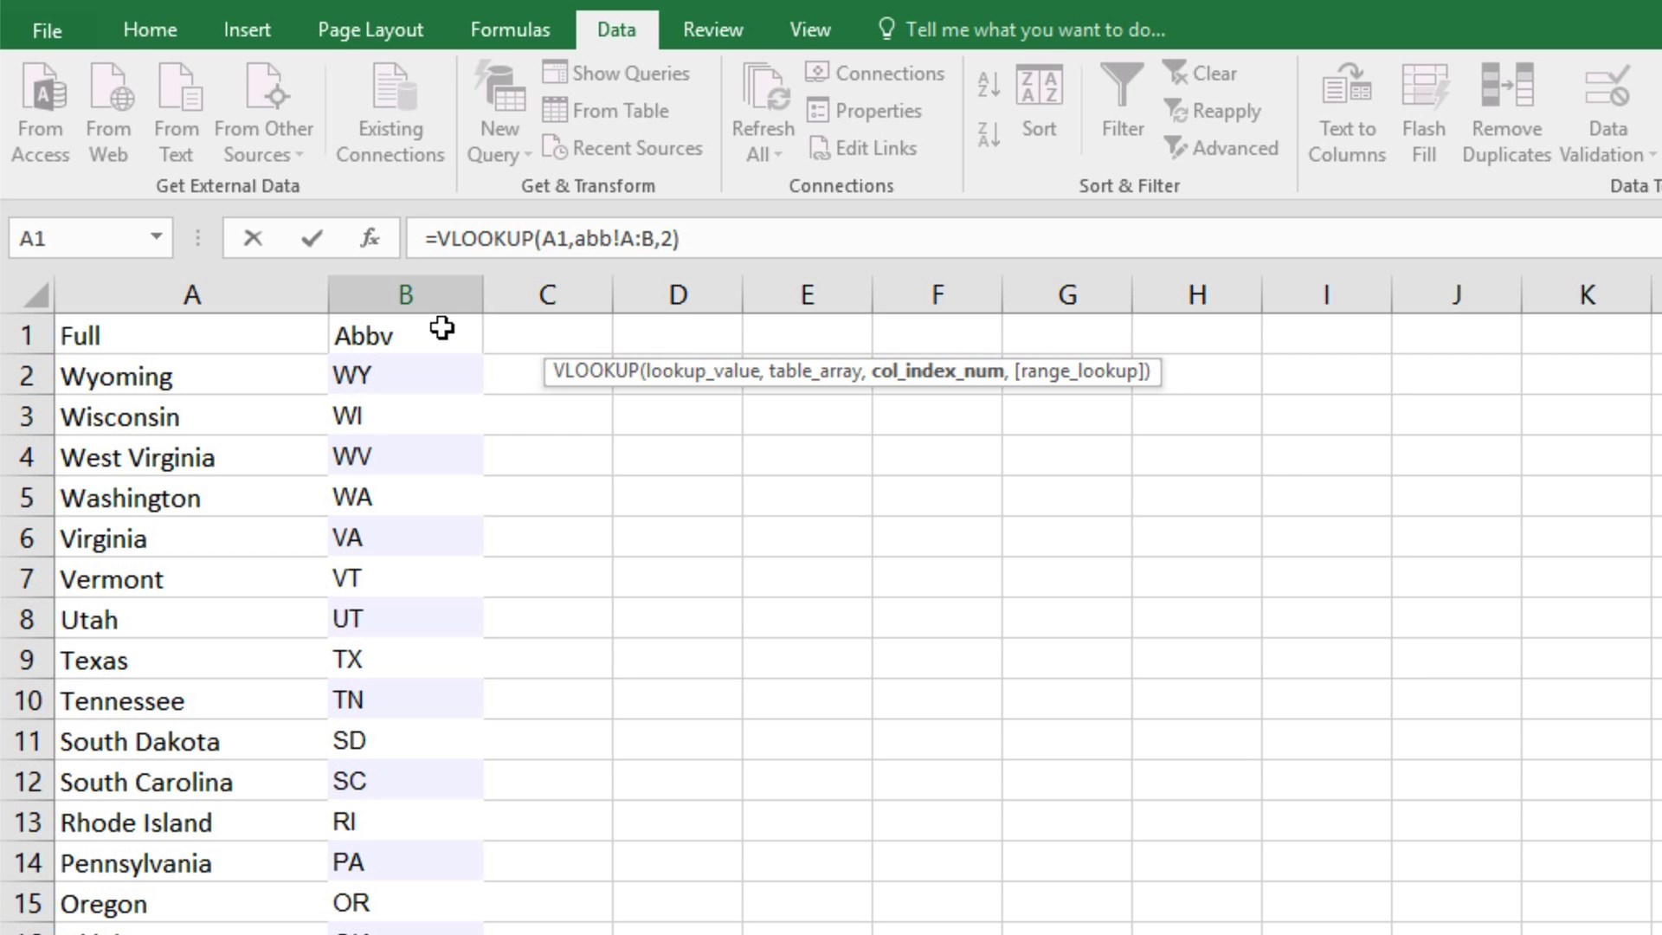
pyautogui.press('Return')
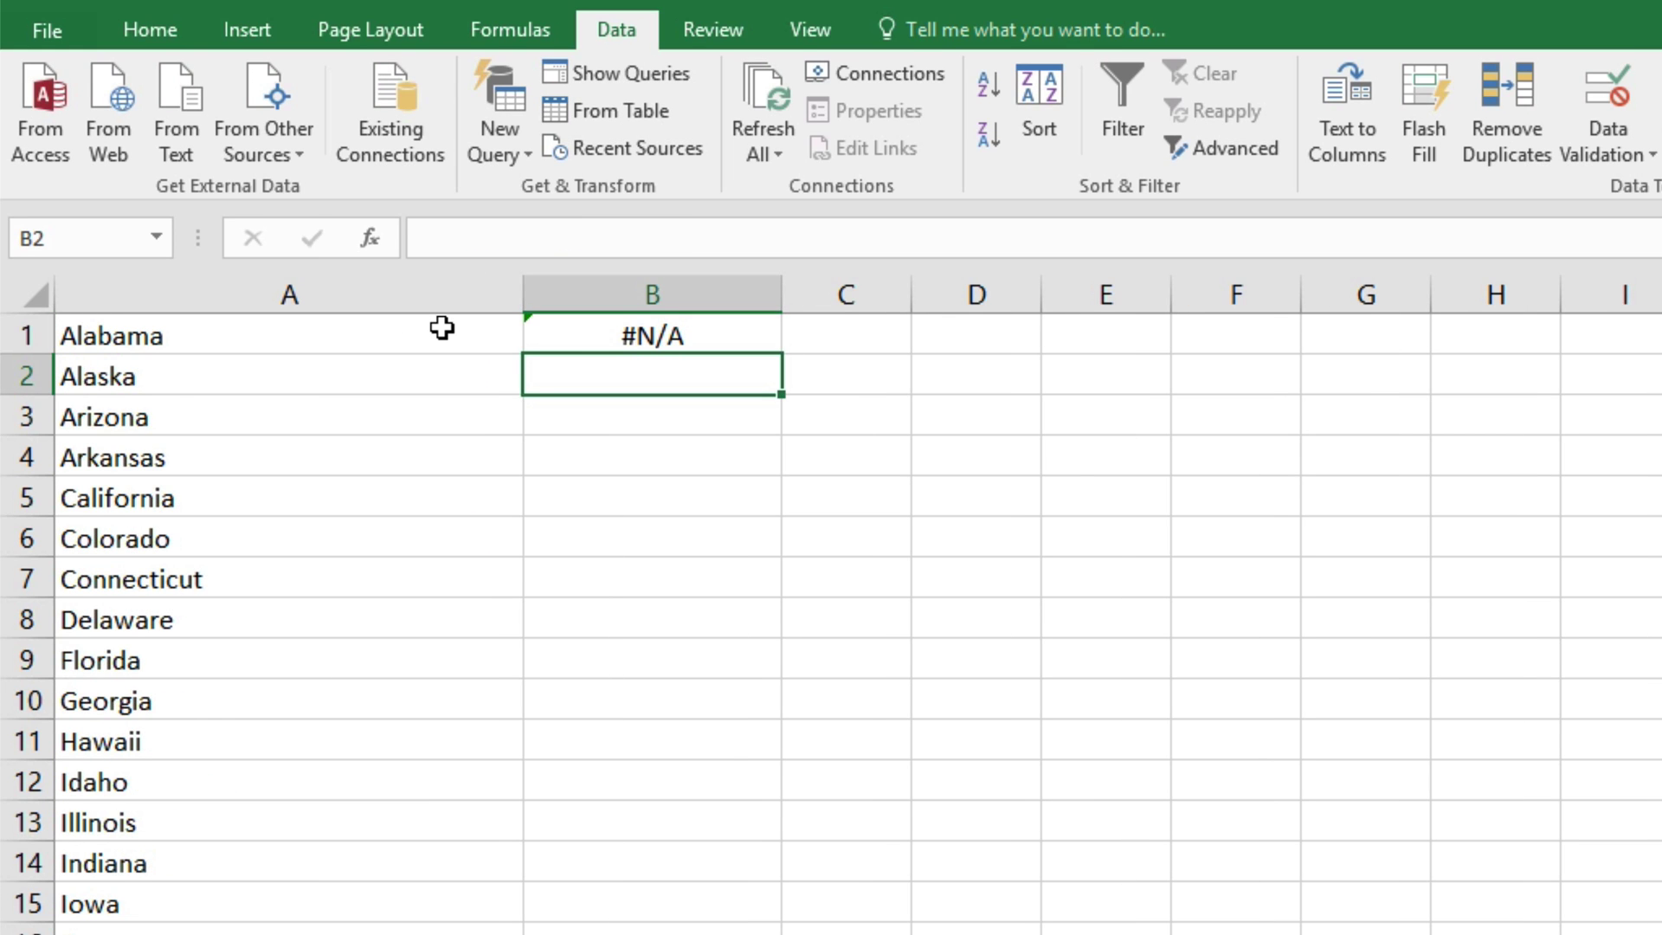
pyautogui.click(708, 338)
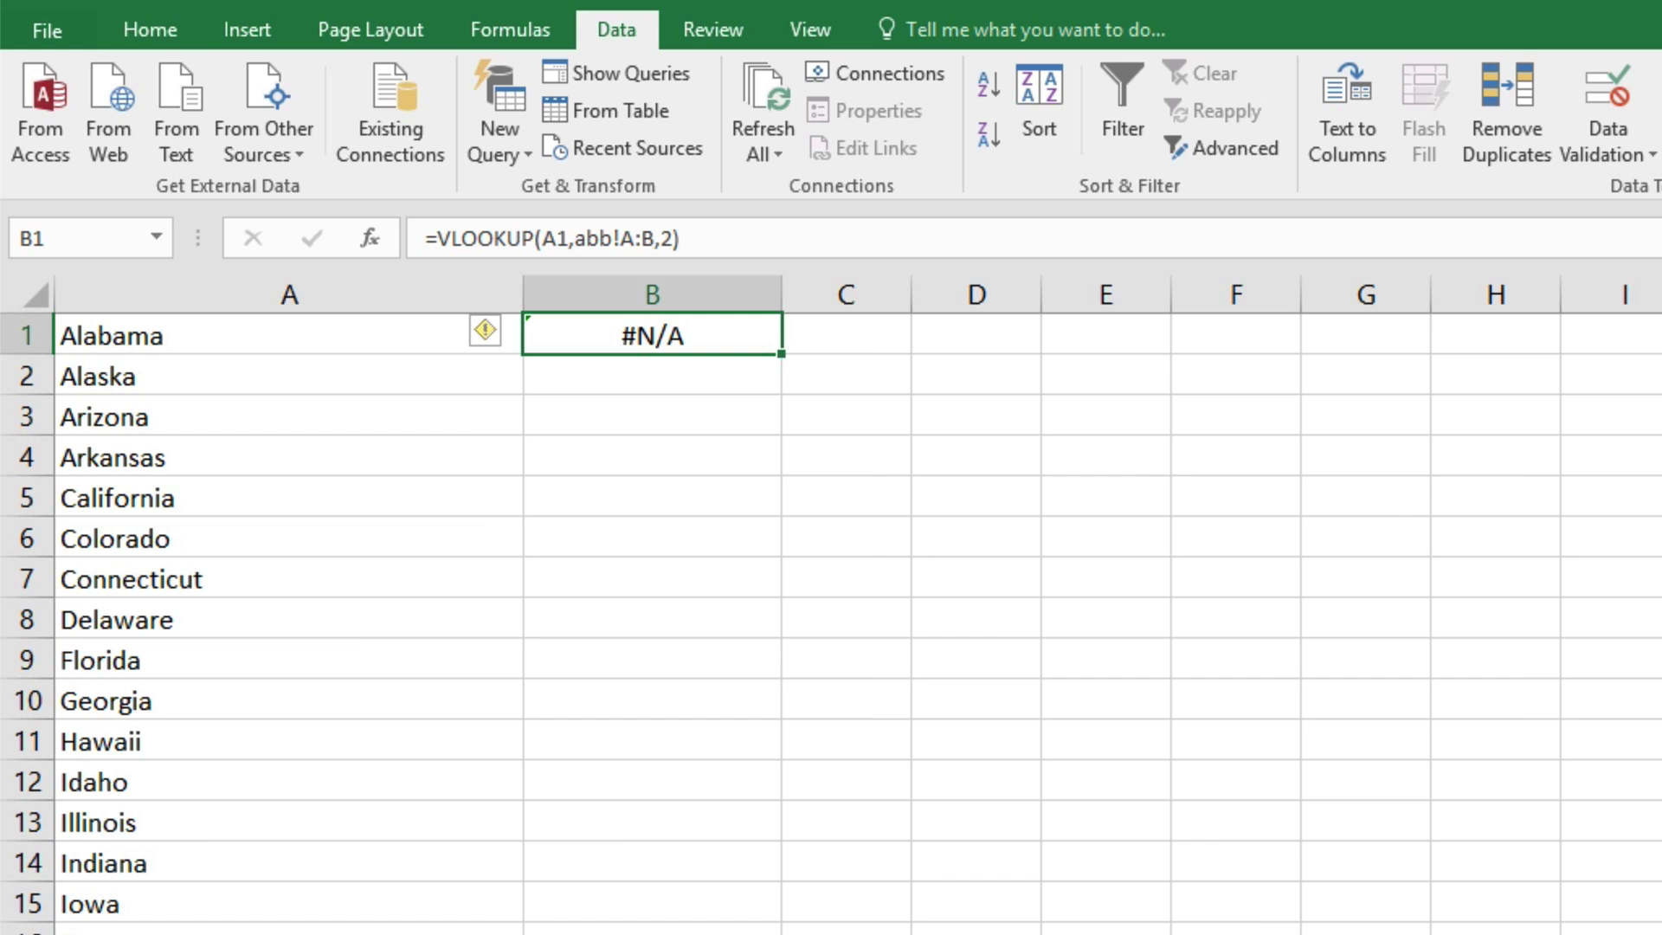
pyautogui.hotkey('ctrl', 'pagedown')
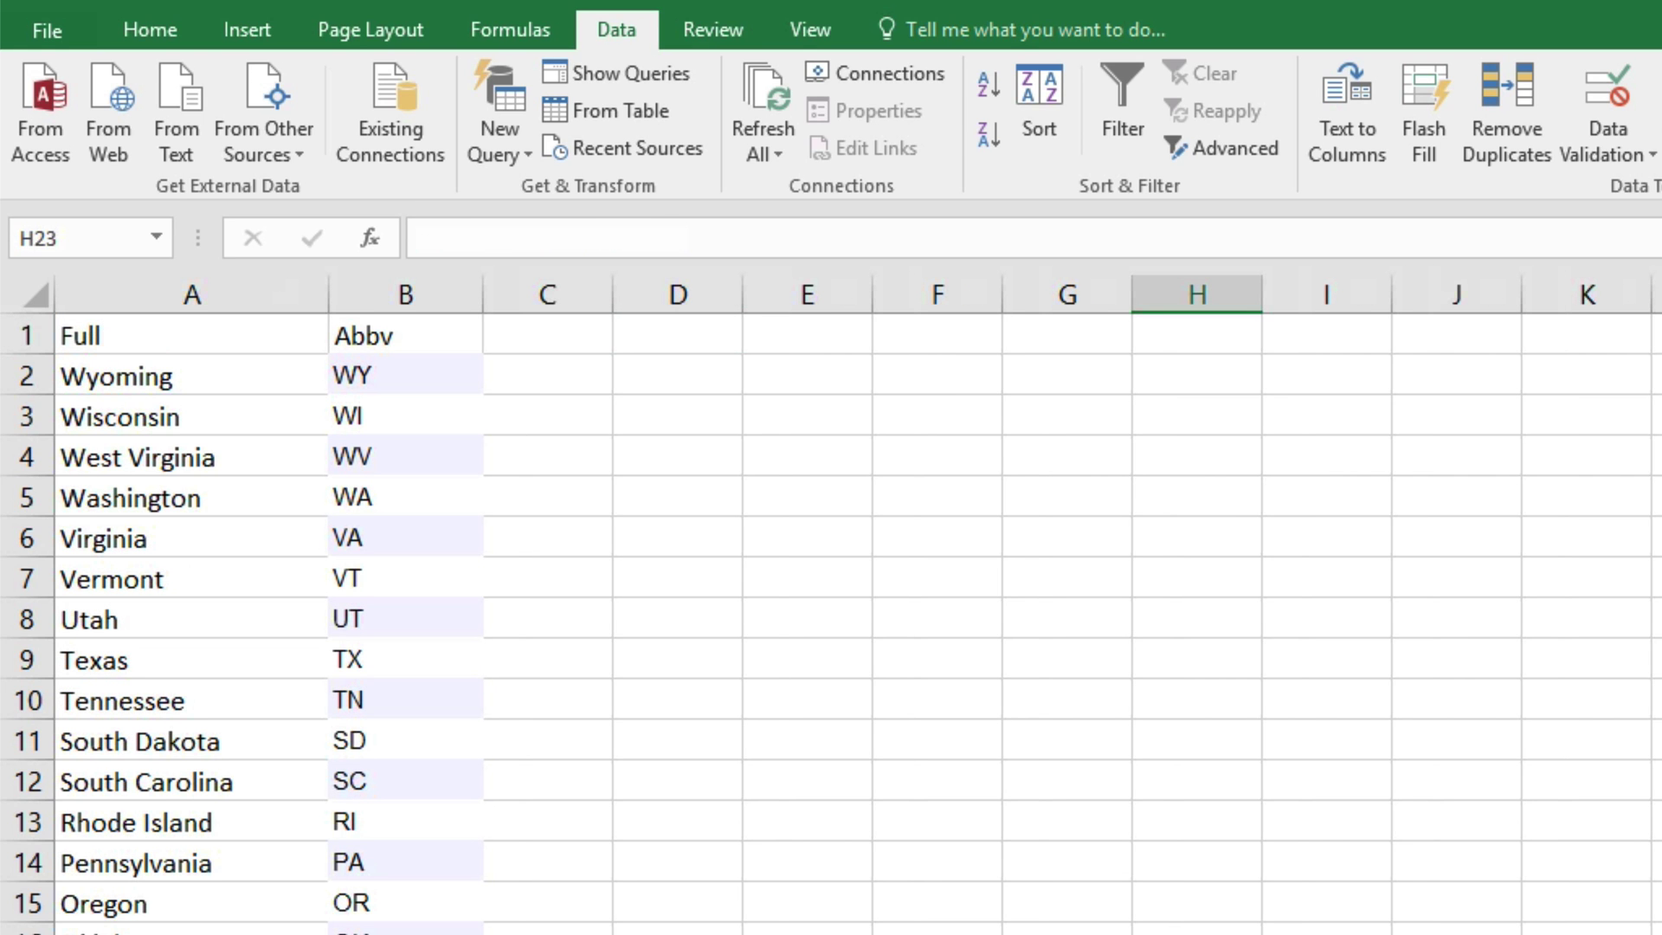
# Sort abb's column A of full state names A to Z so B1 on Full State returns AL.
pyautogui.click(222, 298)
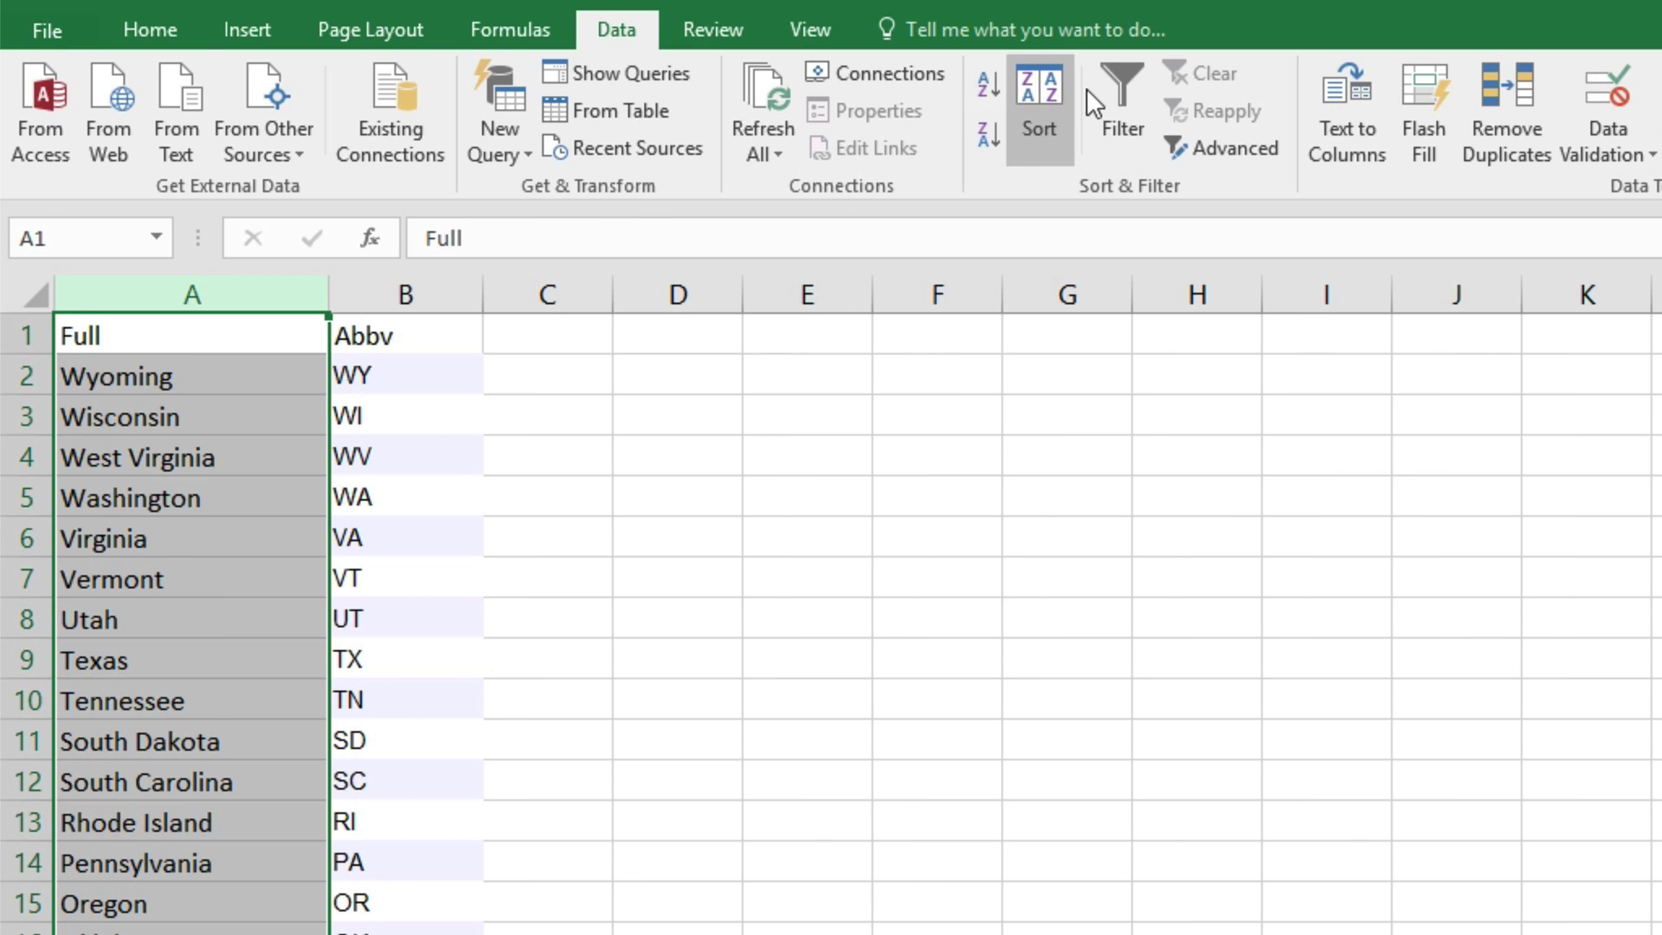
pyautogui.click(1118, 86)
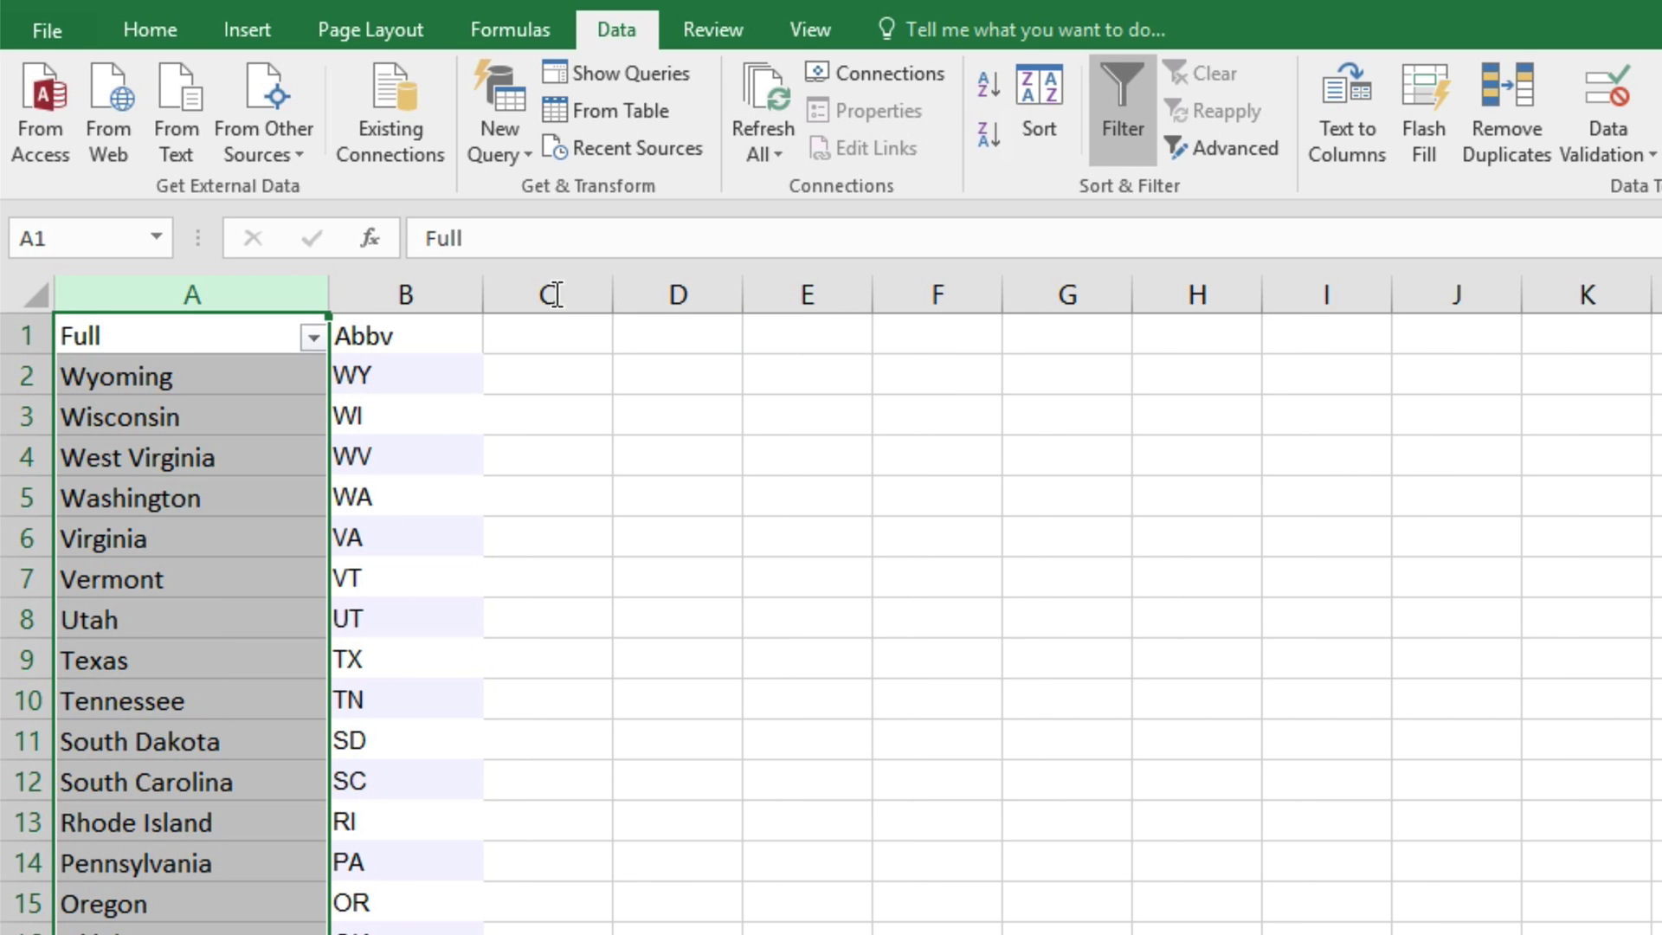
pyautogui.click(315, 339)
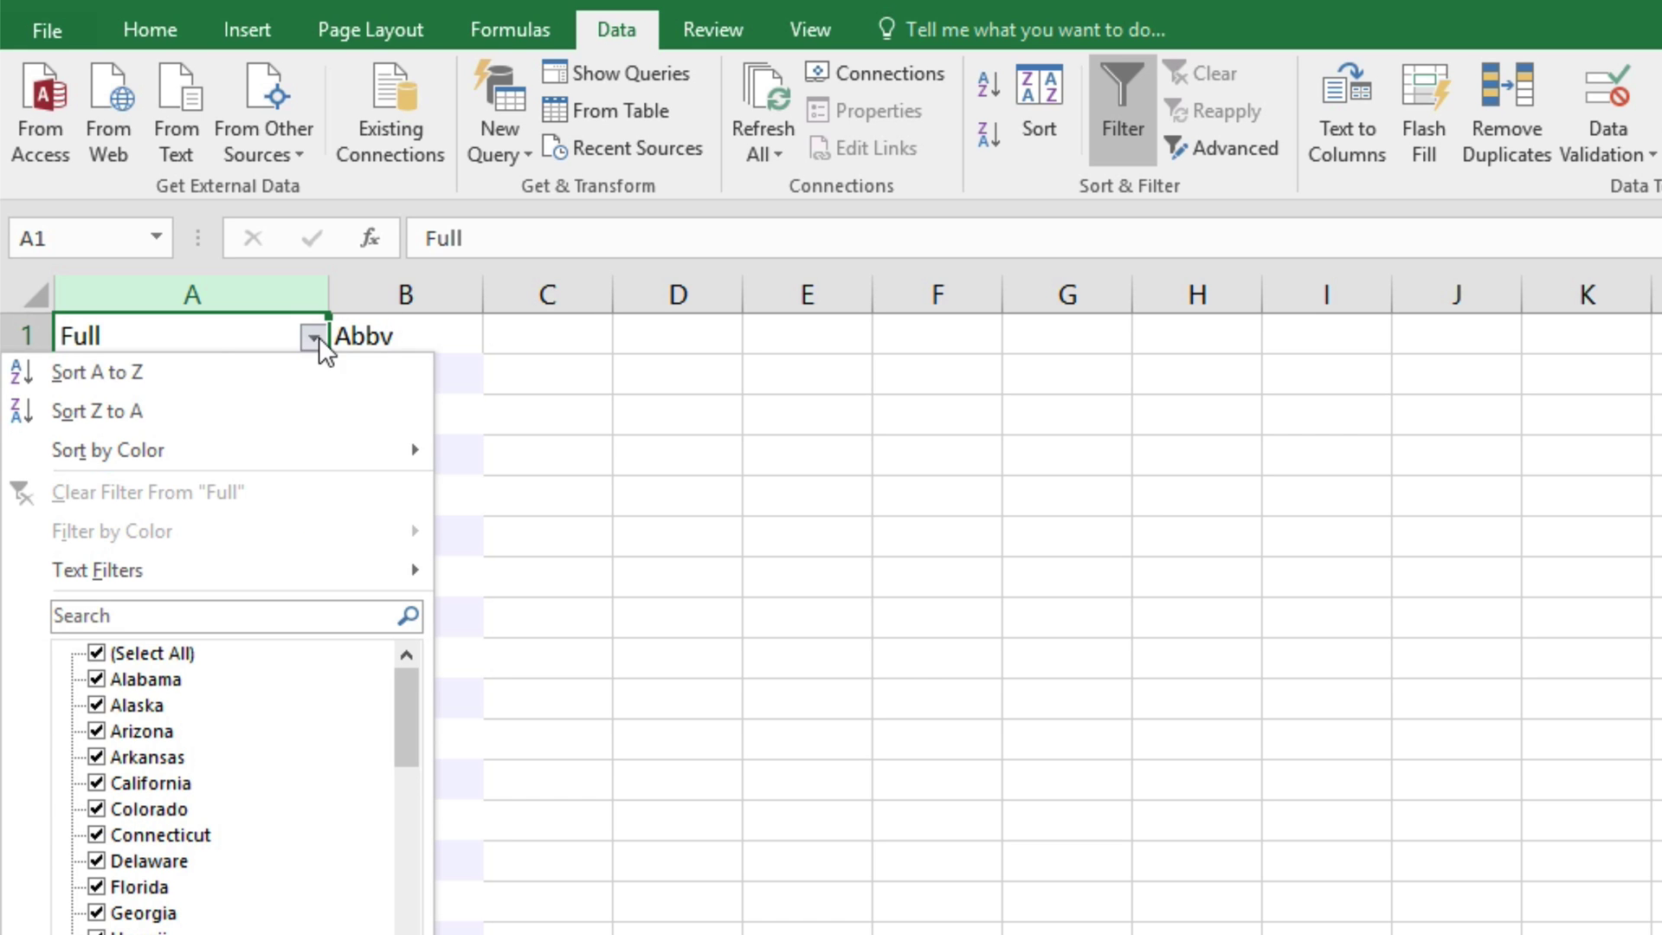
pyautogui.click(106, 375)
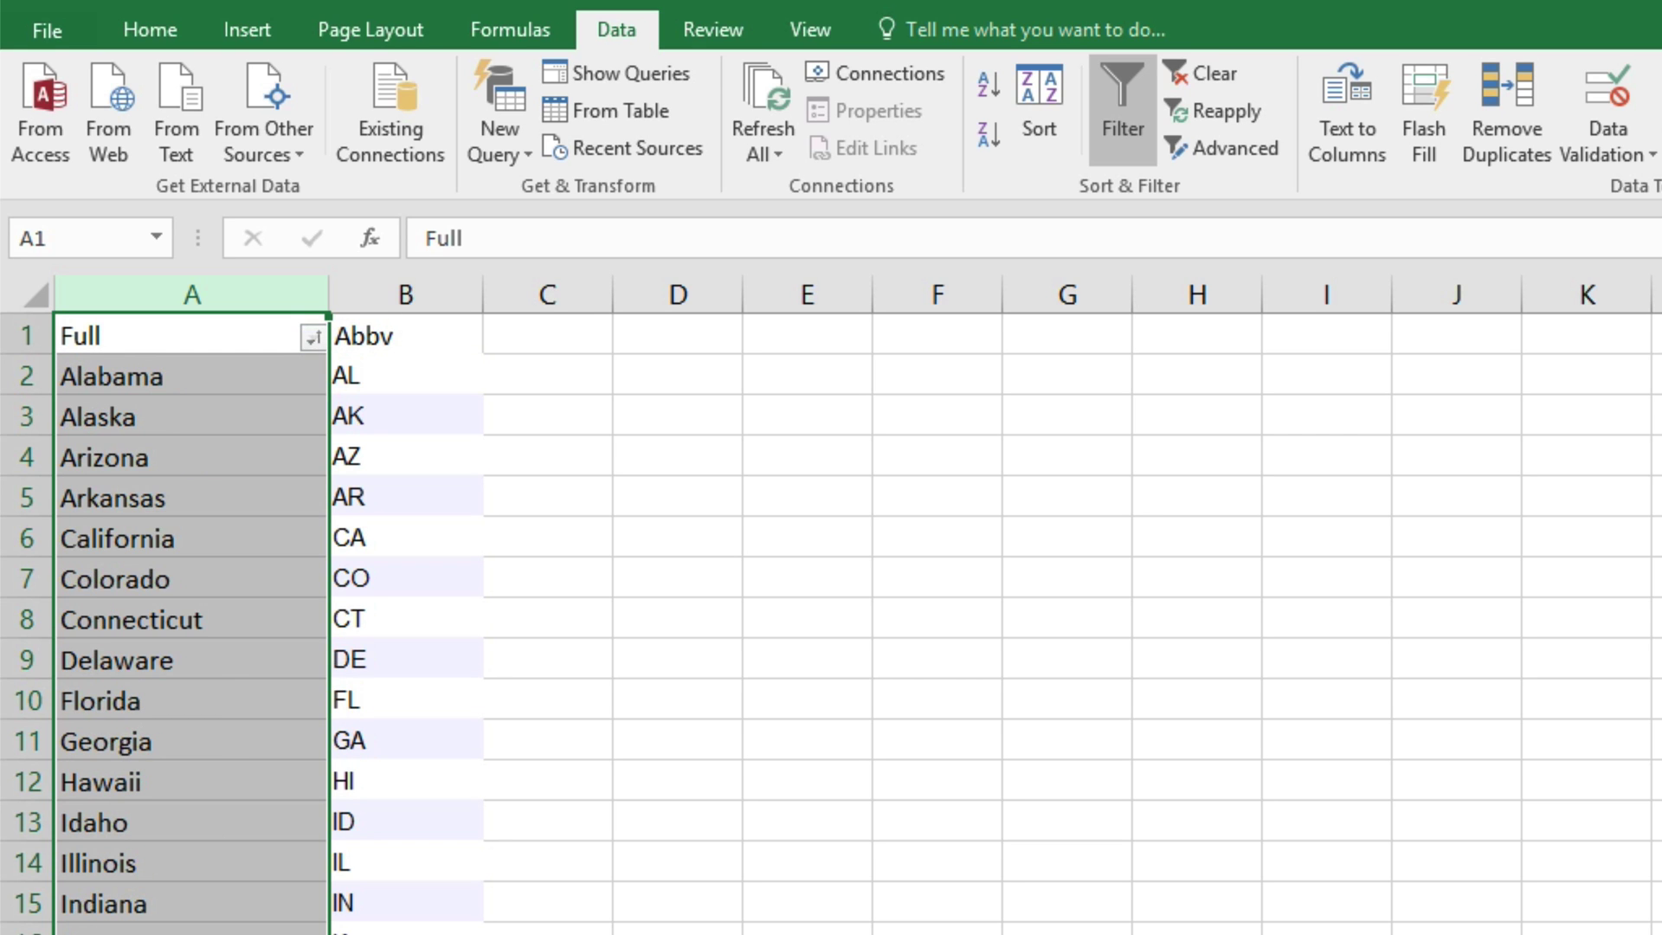
pyautogui.hotkey('ctrl', 'pageup')
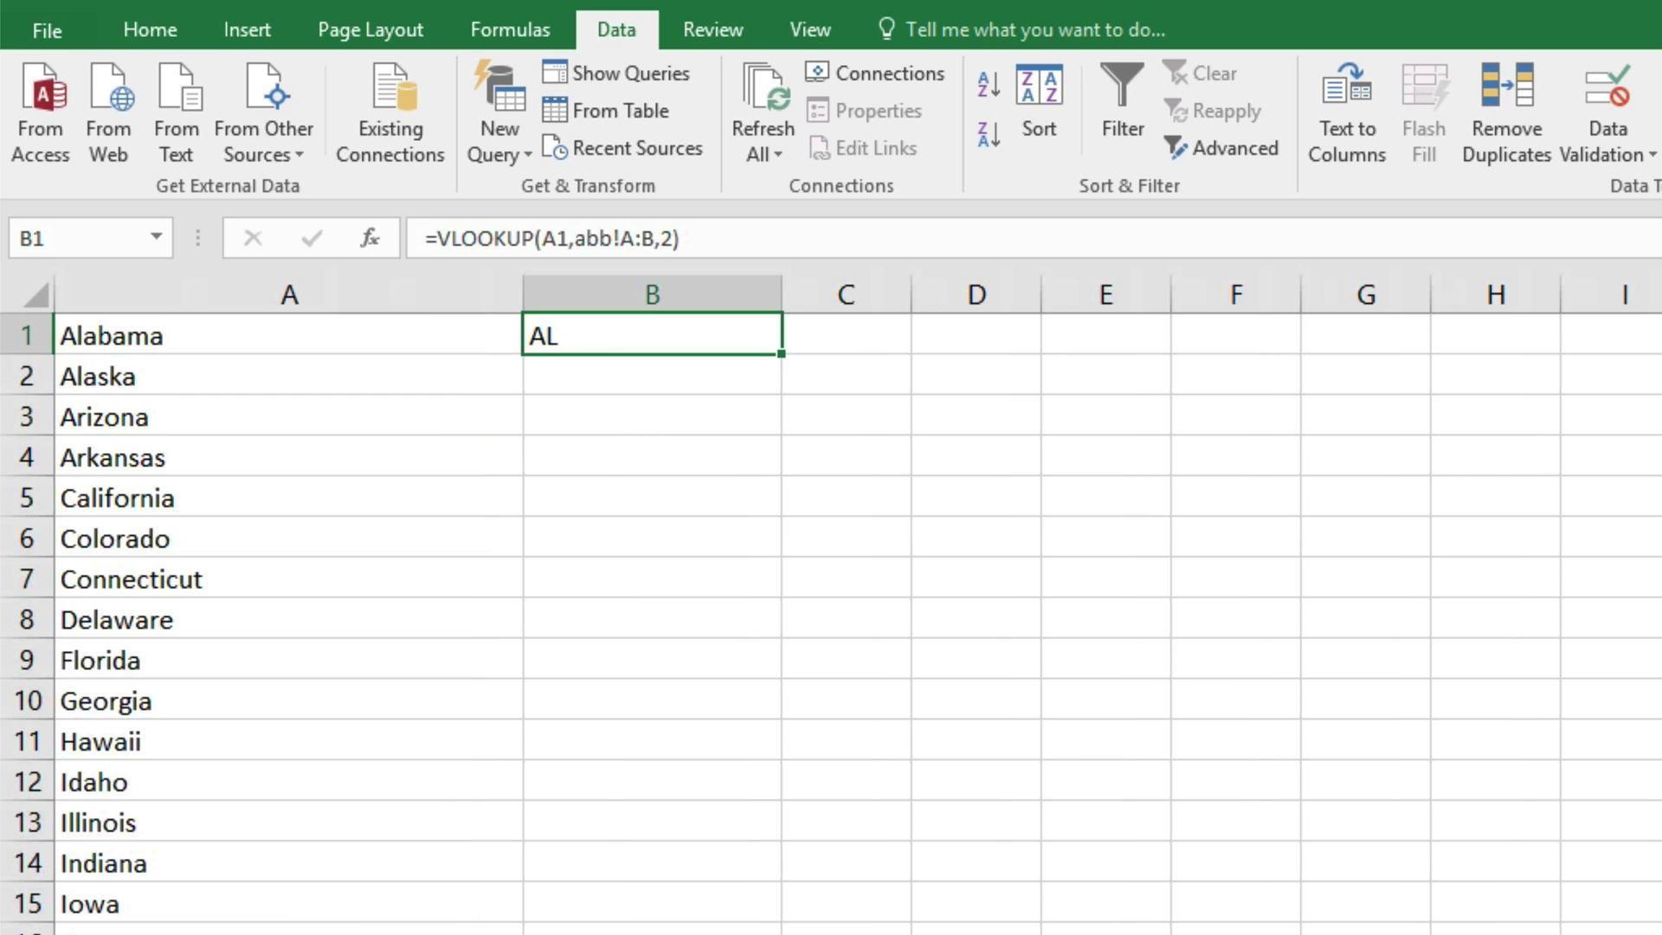
# Fill B1's VLOOKUP down column B so each state from Alabama to Vermont shows its abbreviation.
pyautogui.doubleClick(781, 356)
pyautogui.click(786, 381)
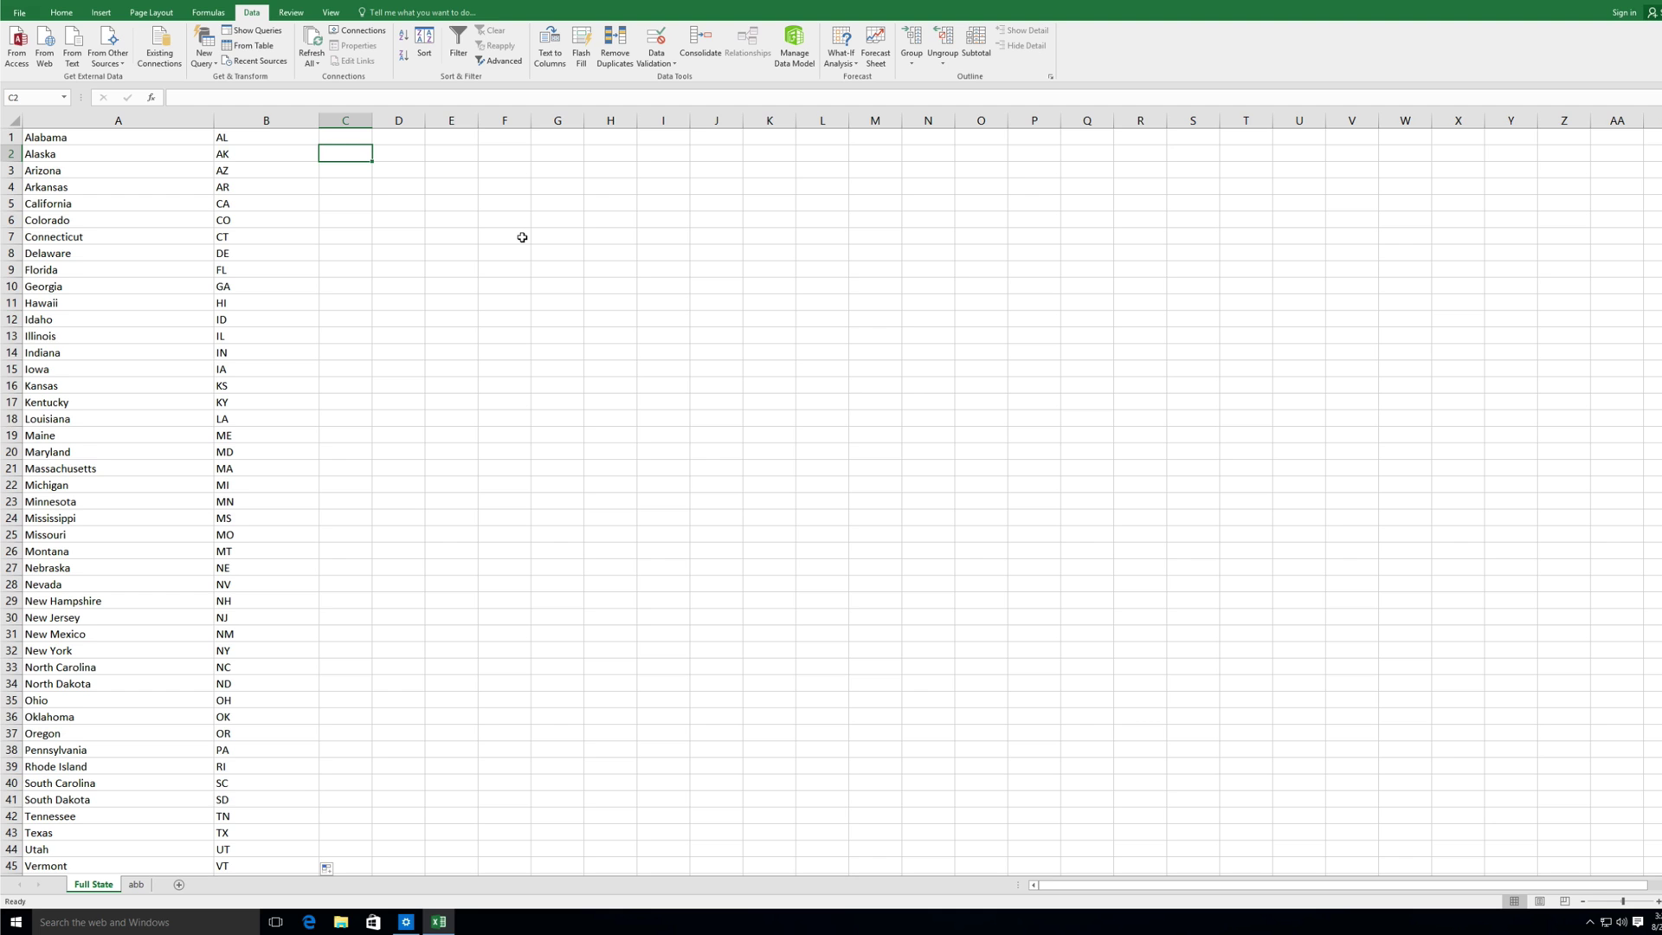
# Delete column B and its abbreviations from the Full State sheet.
pyautogui.click(288, 118)
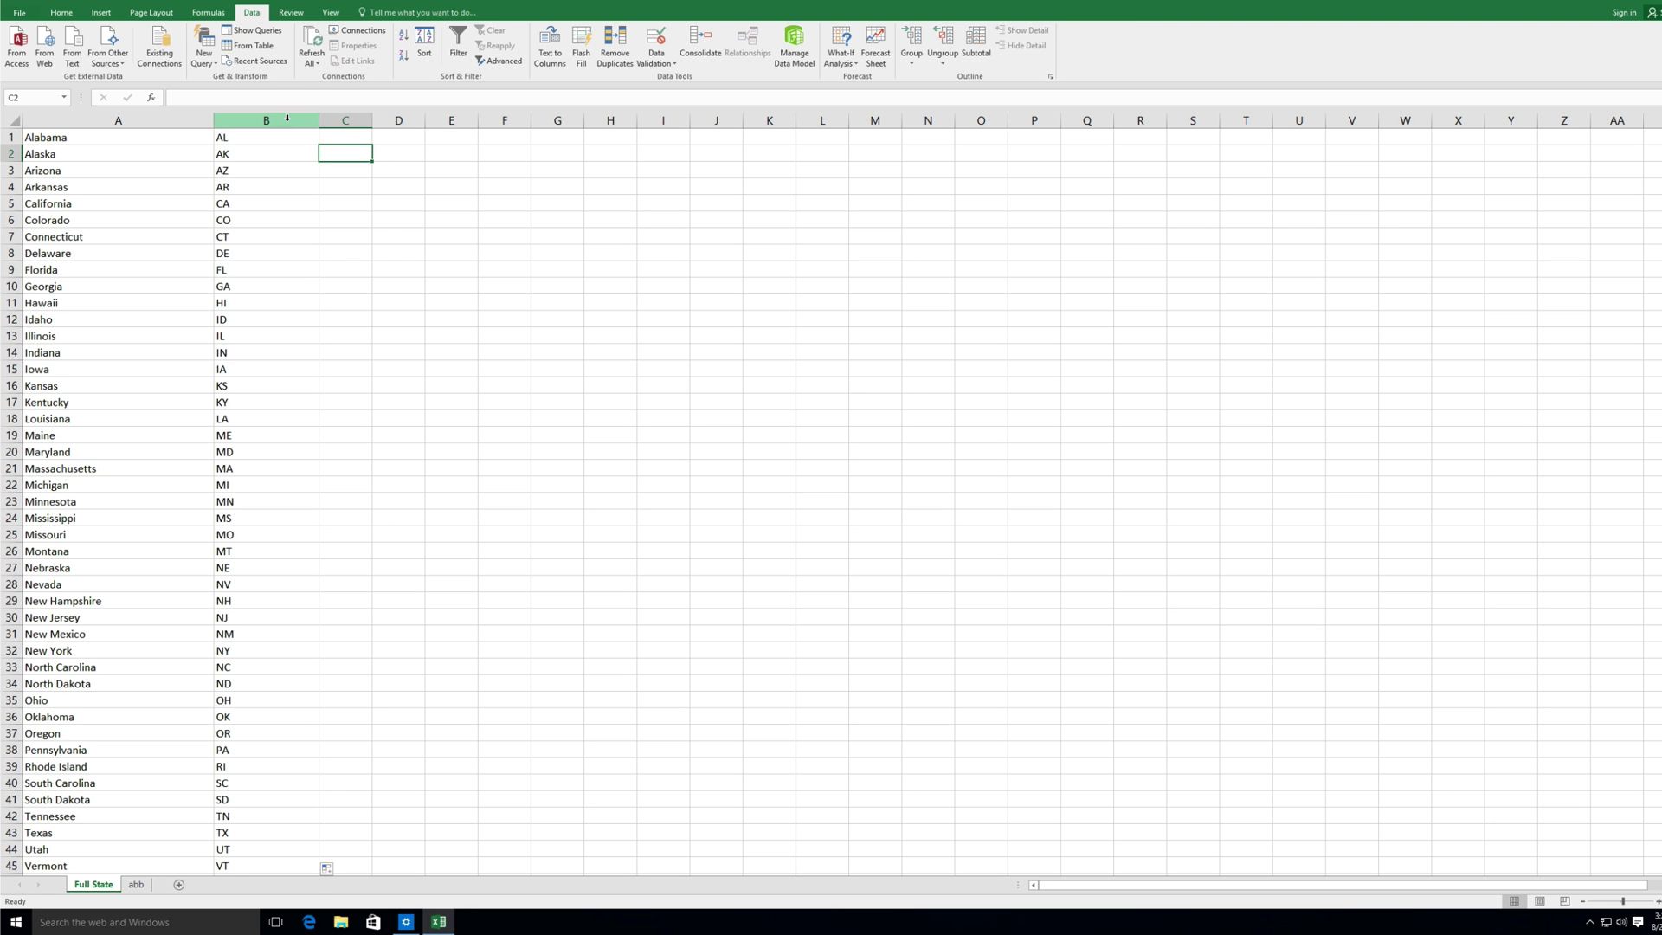
pyautogui.click(322, 231)
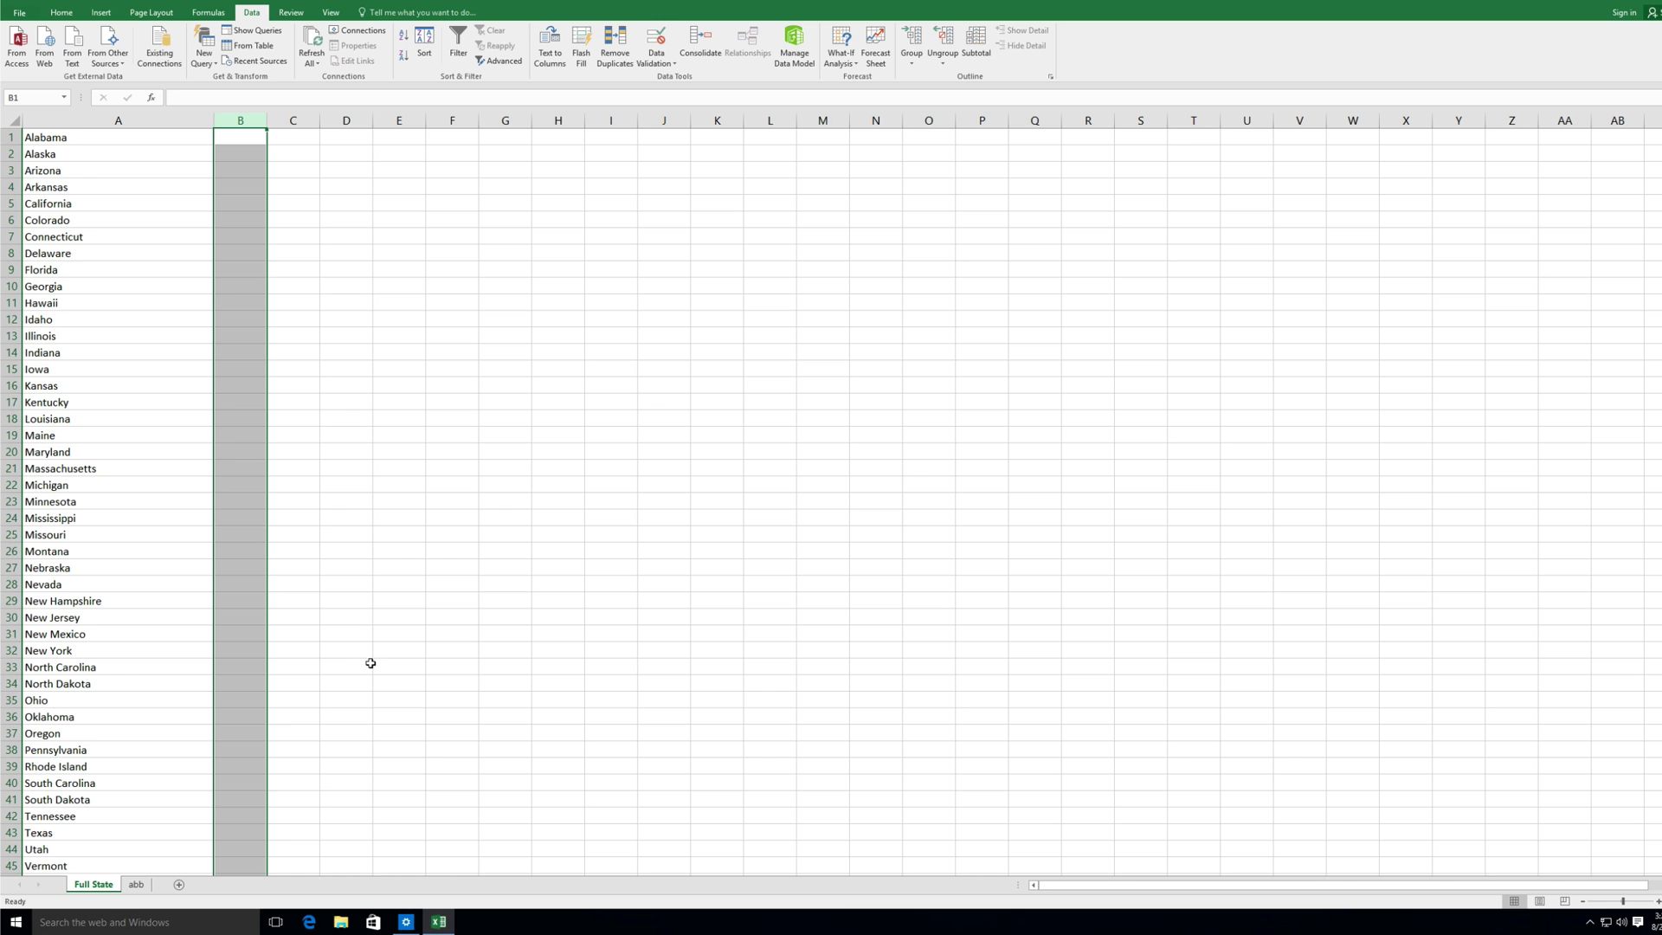
pyautogui.click(136, 886)
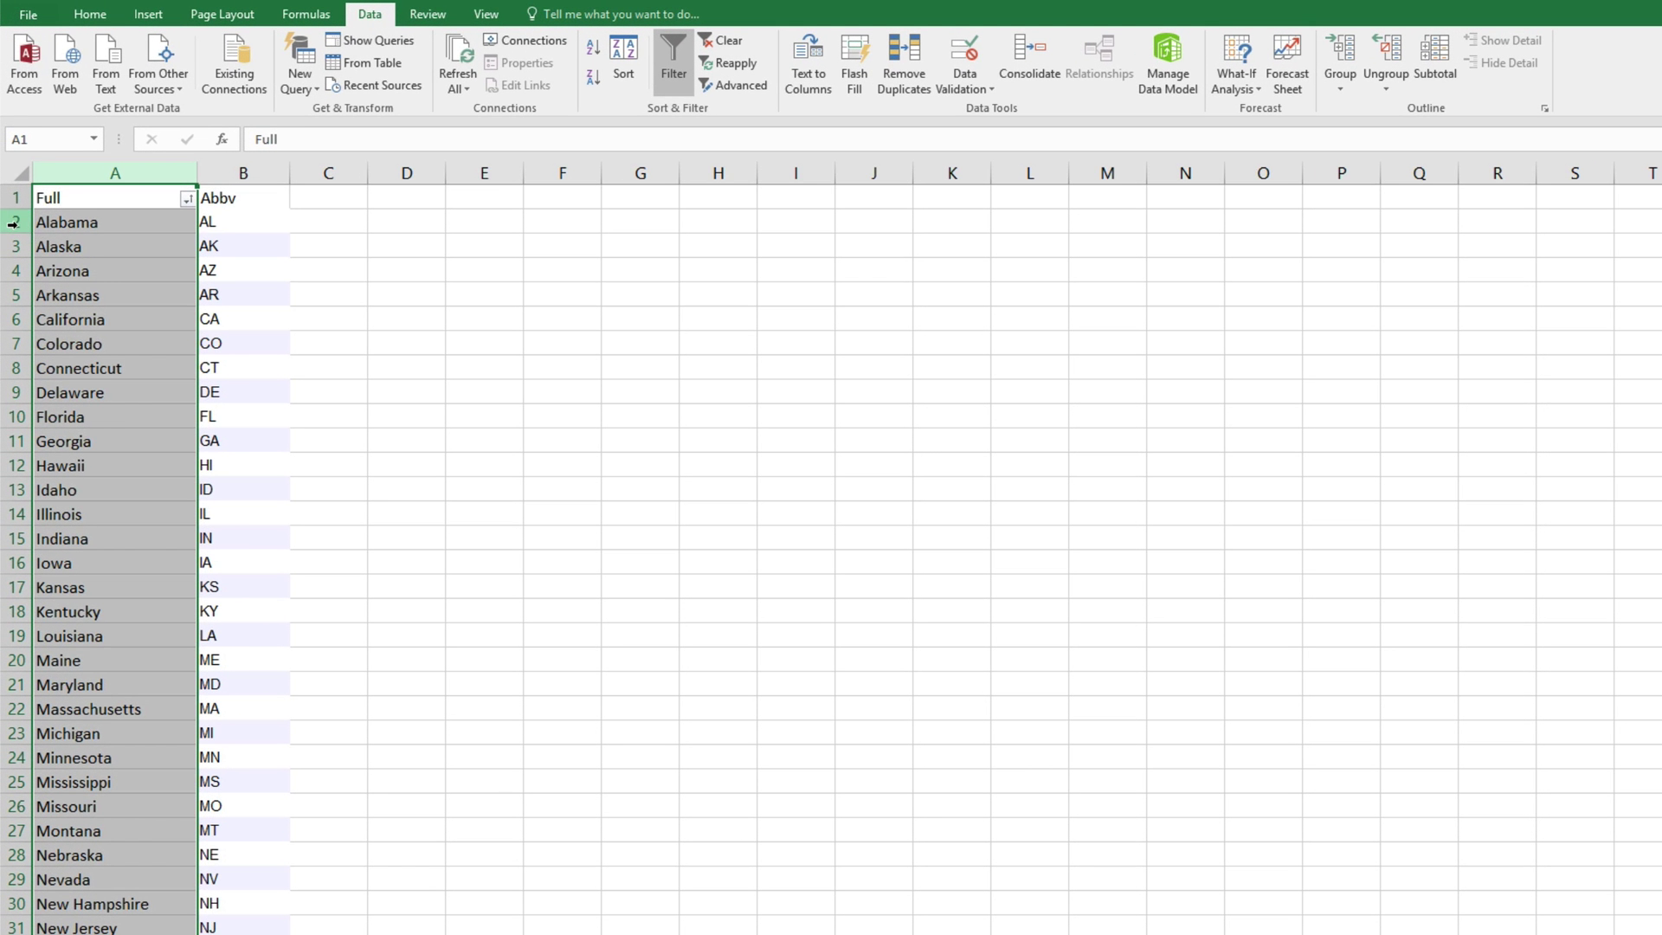
# Move abb's Alabama row down to row 29, between Nevada and New Hampshire.
pyautogui.rightClick(12, 223)
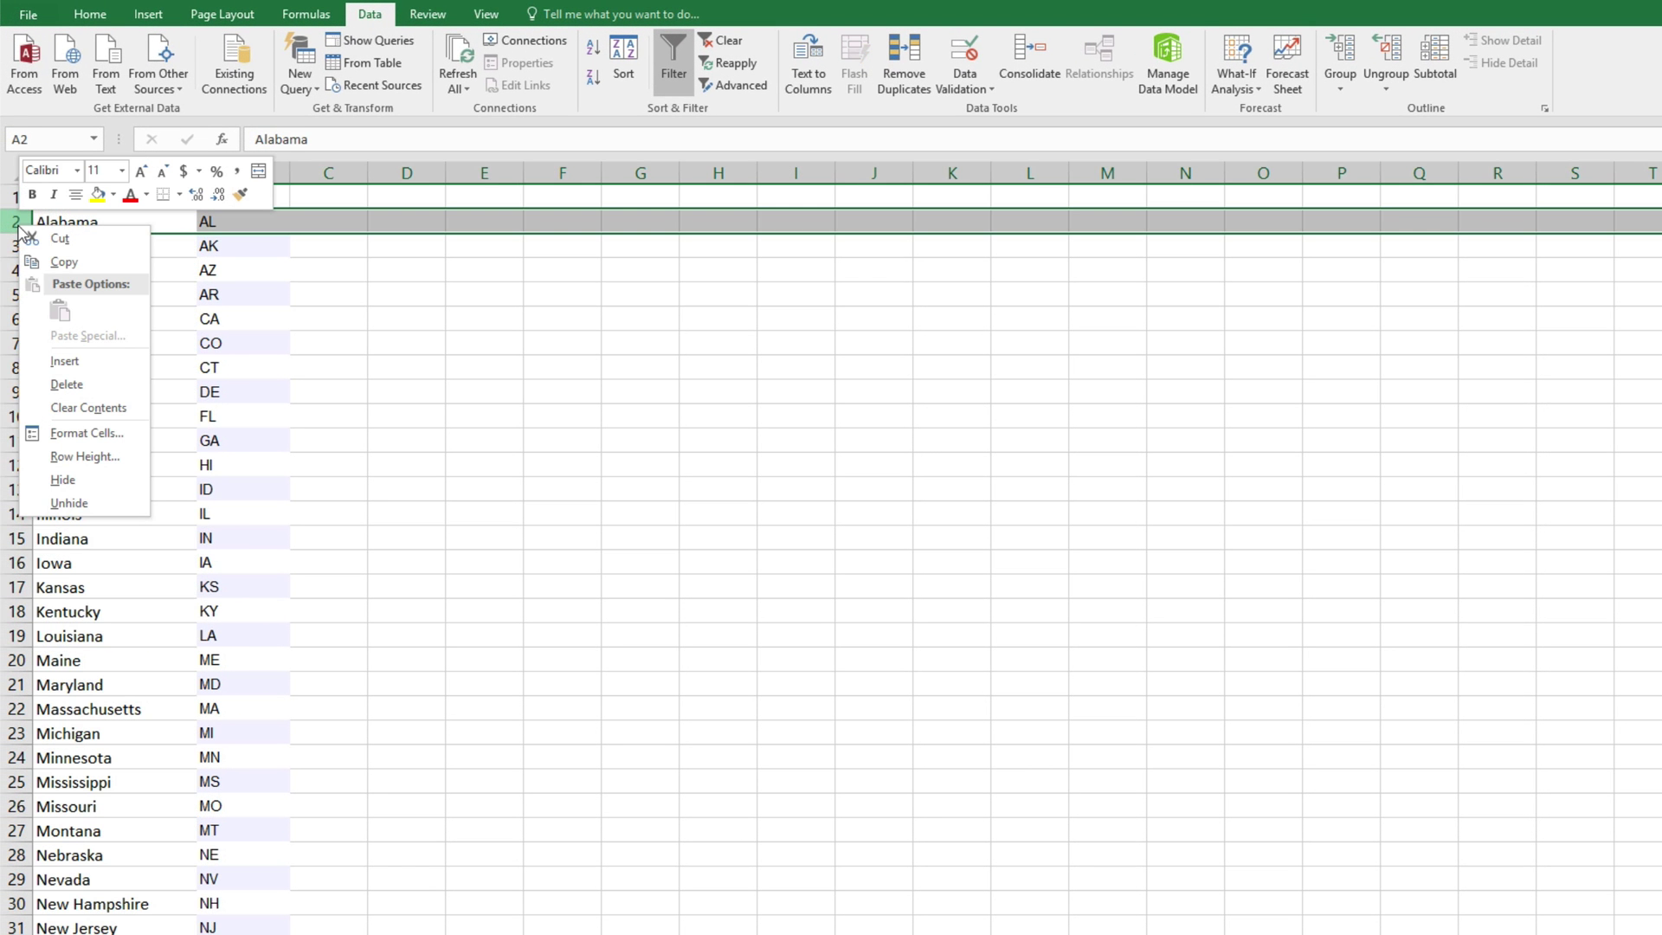
pyautogui.click(59, 239)
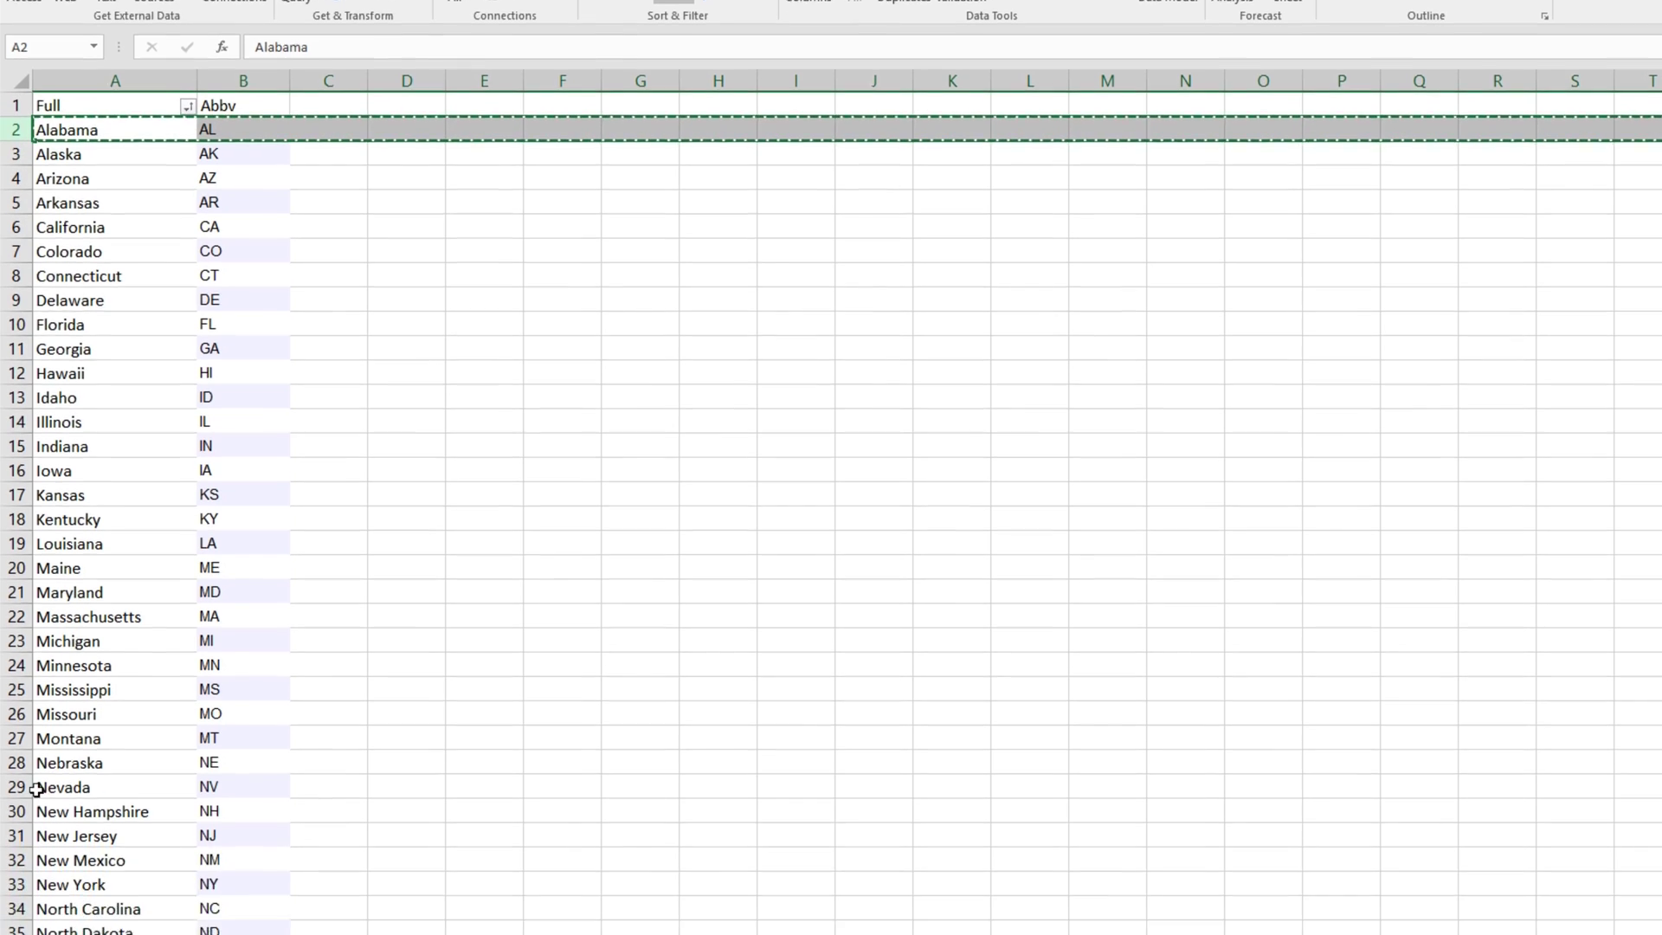
pyautogui.rightClick(17, 908)
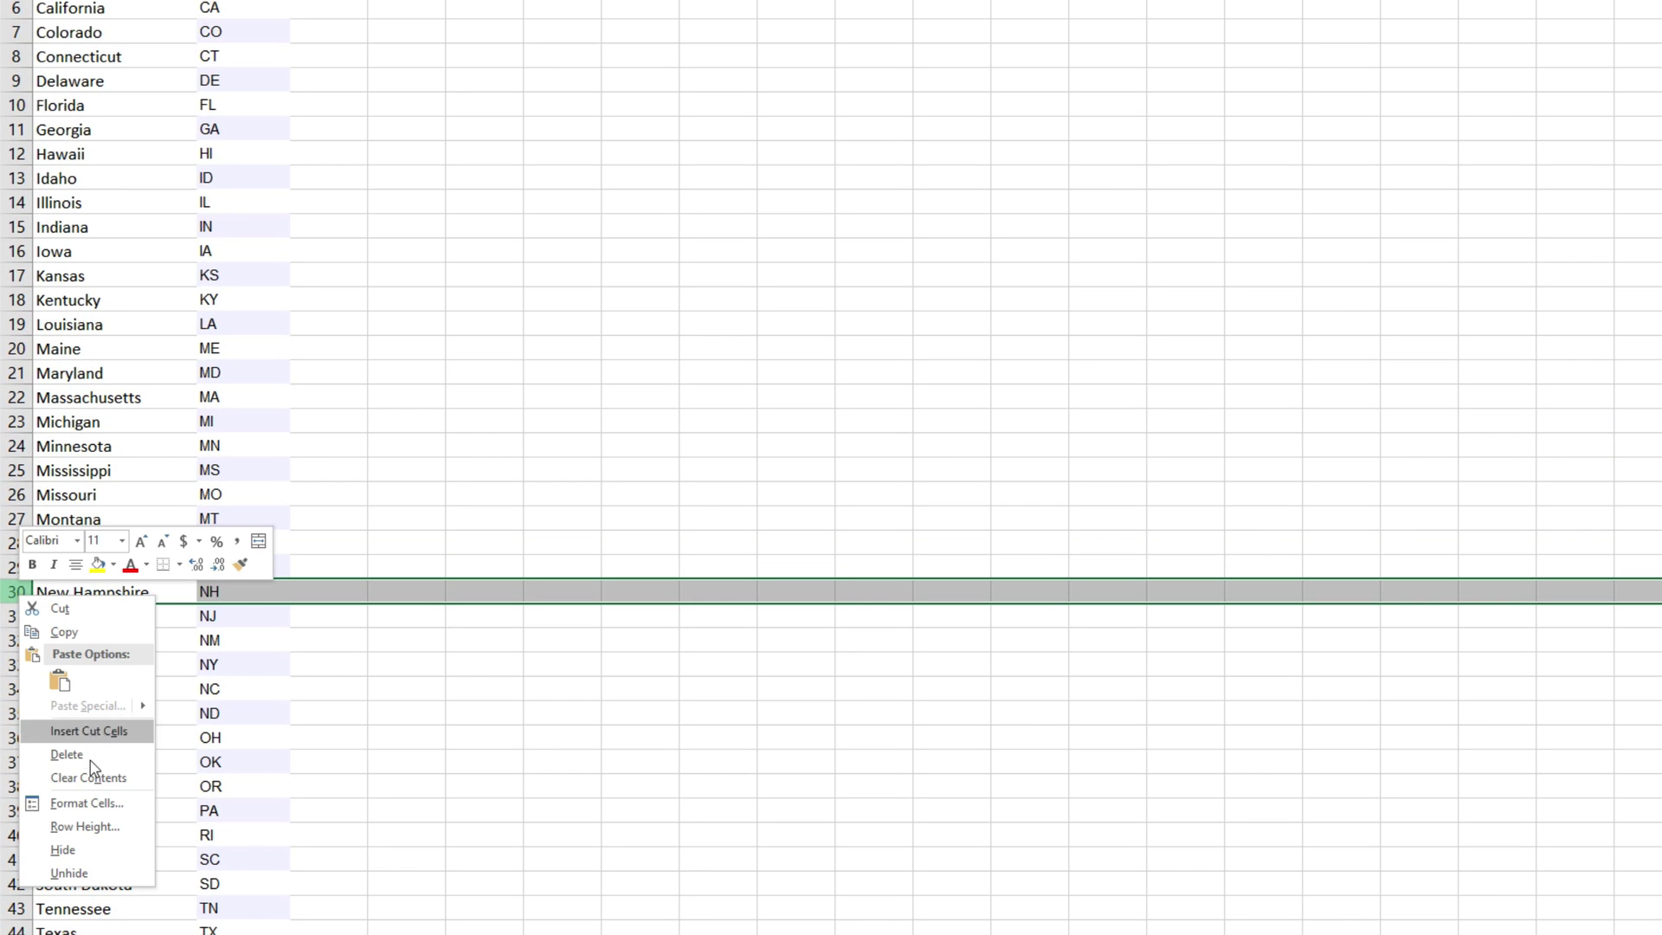
pyautogui.click(95, 730)
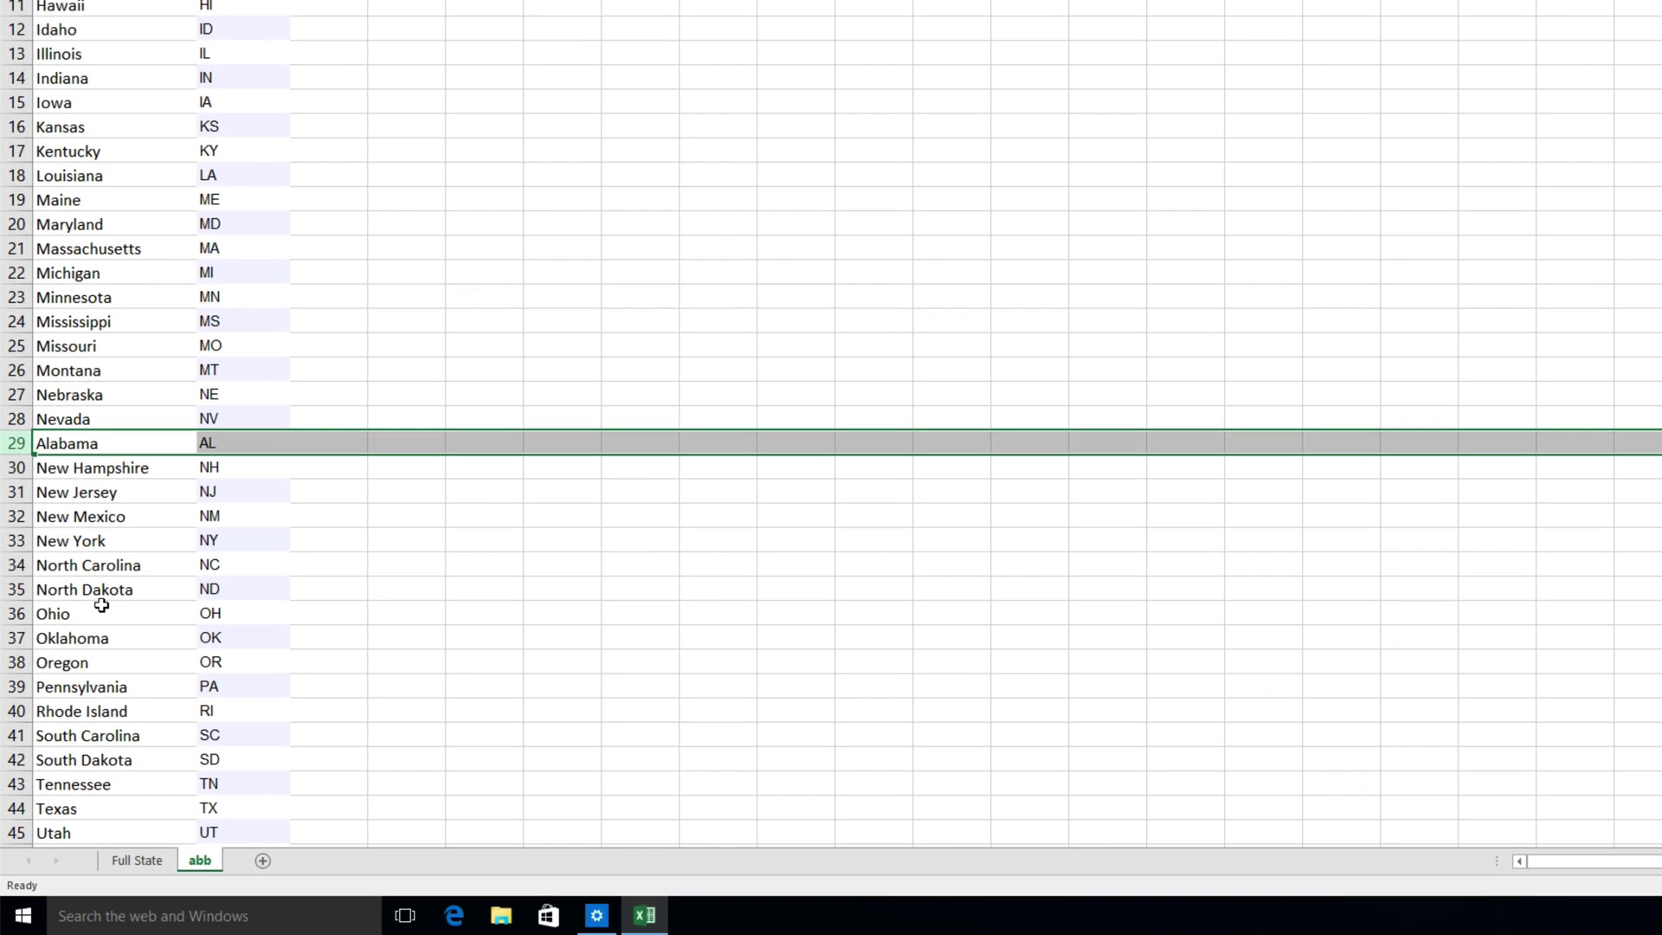
pyautogui.click(137, 859)
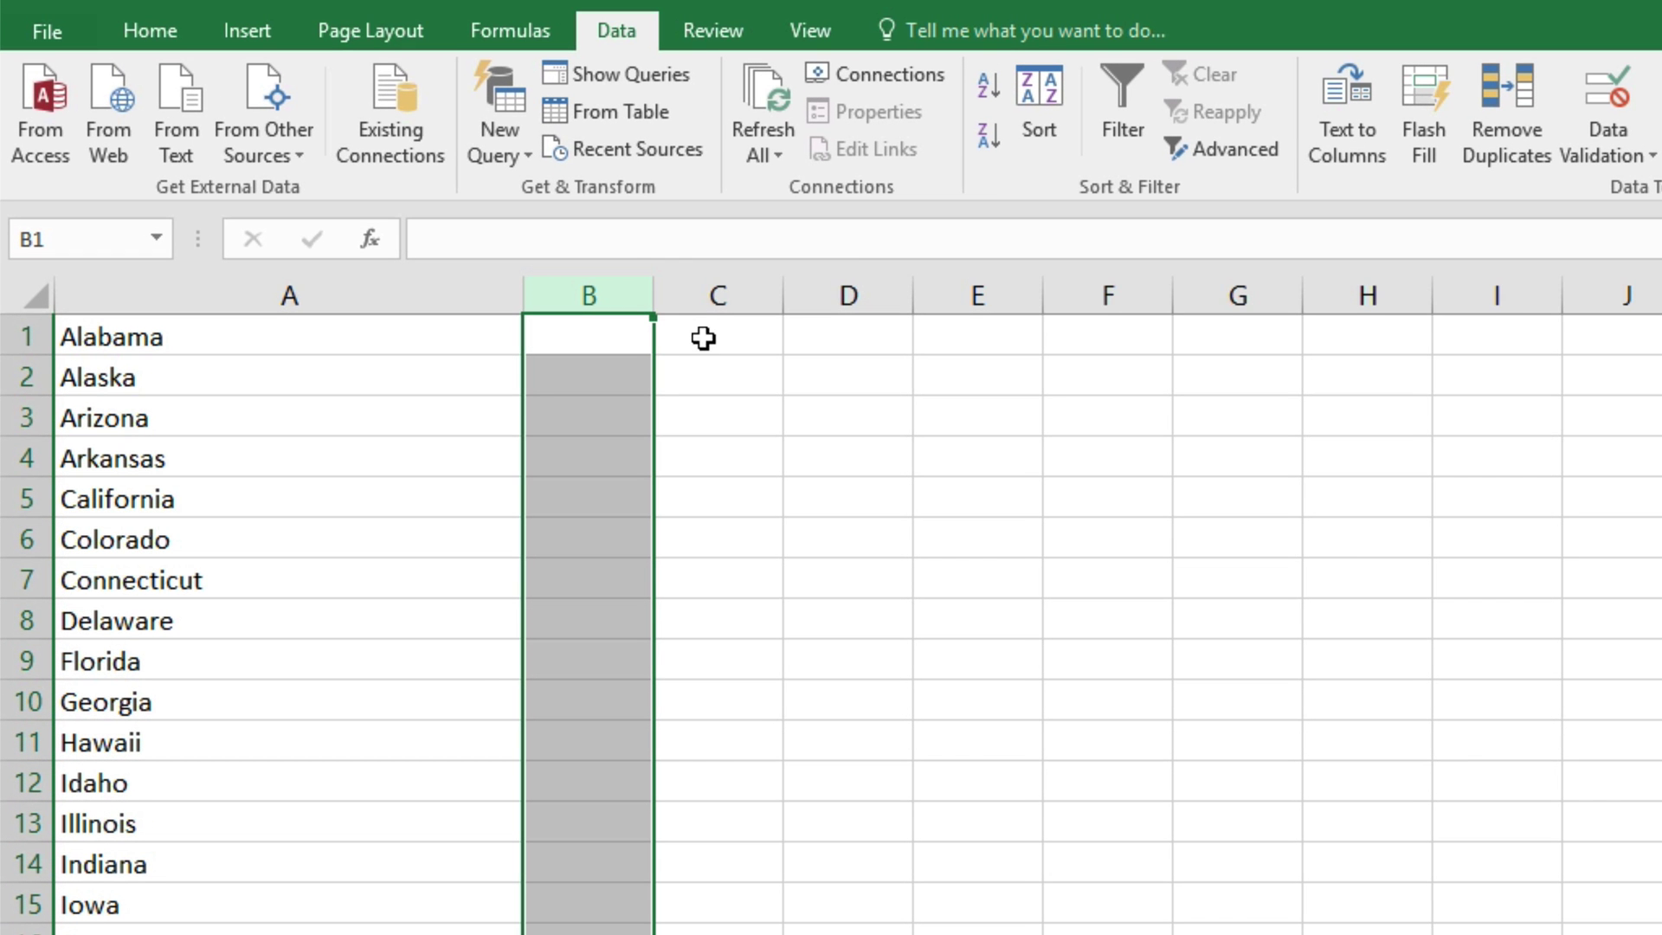
# Widen column B and enter =MATCH(A1,abb!A:A,0) in B1, returning 29 for Alabama.
pyautogui.moveTo(654, 294); pyautogui.dragTo(788, 286)
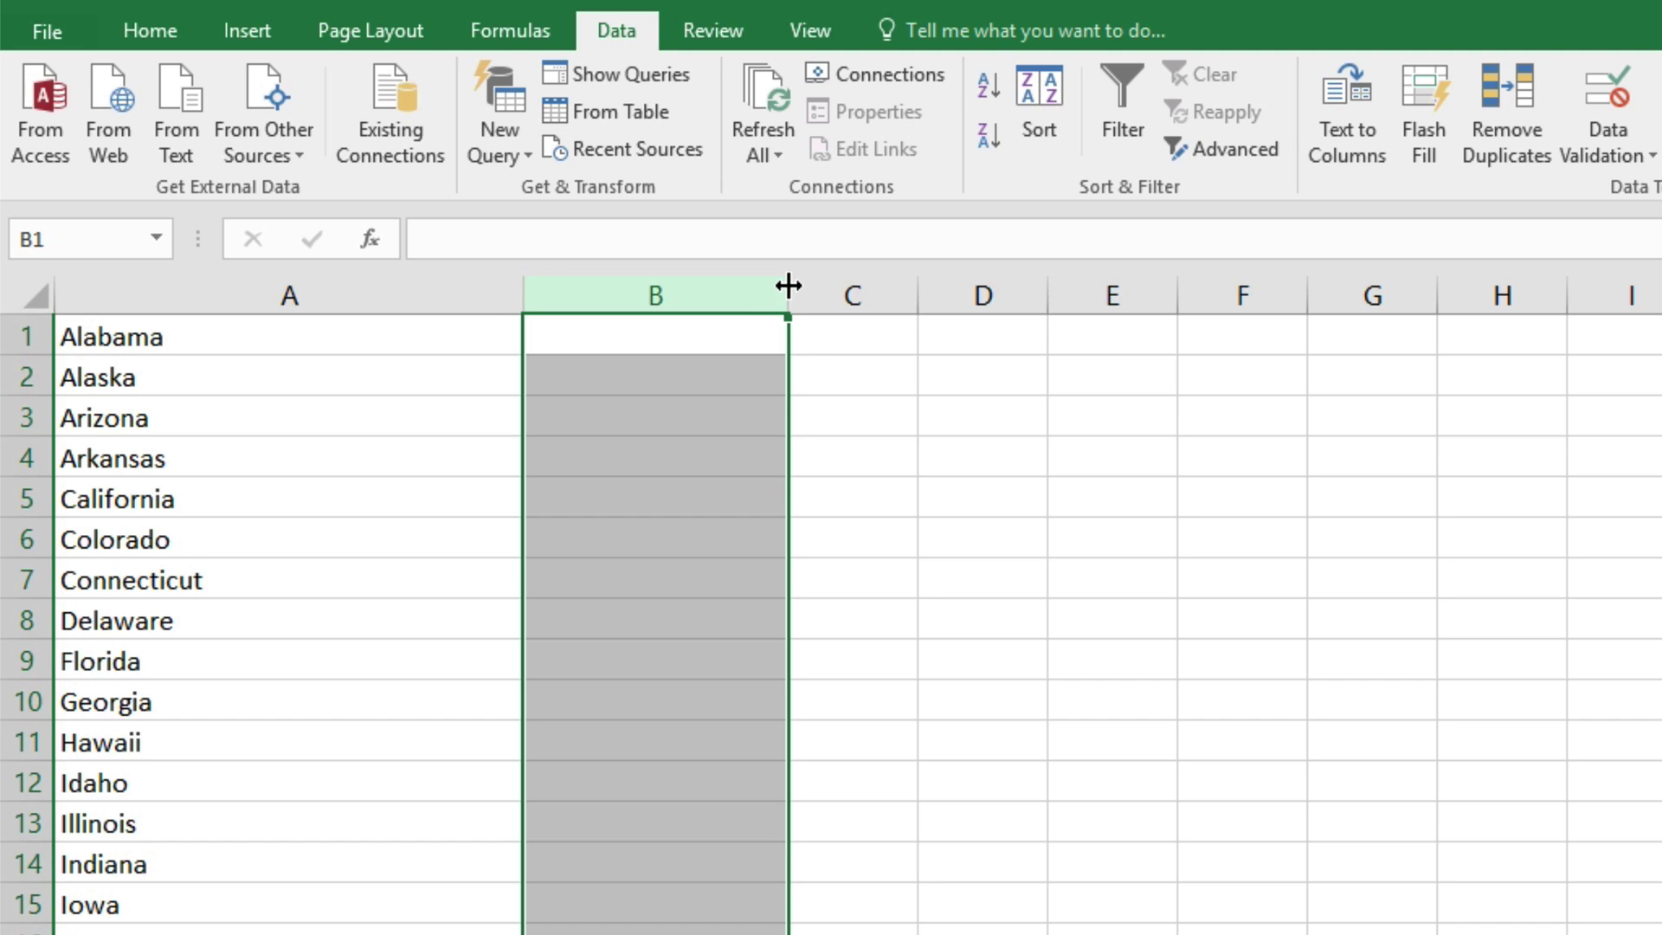
pyautogui.click(706, 333)
pyautogui.write('=M')
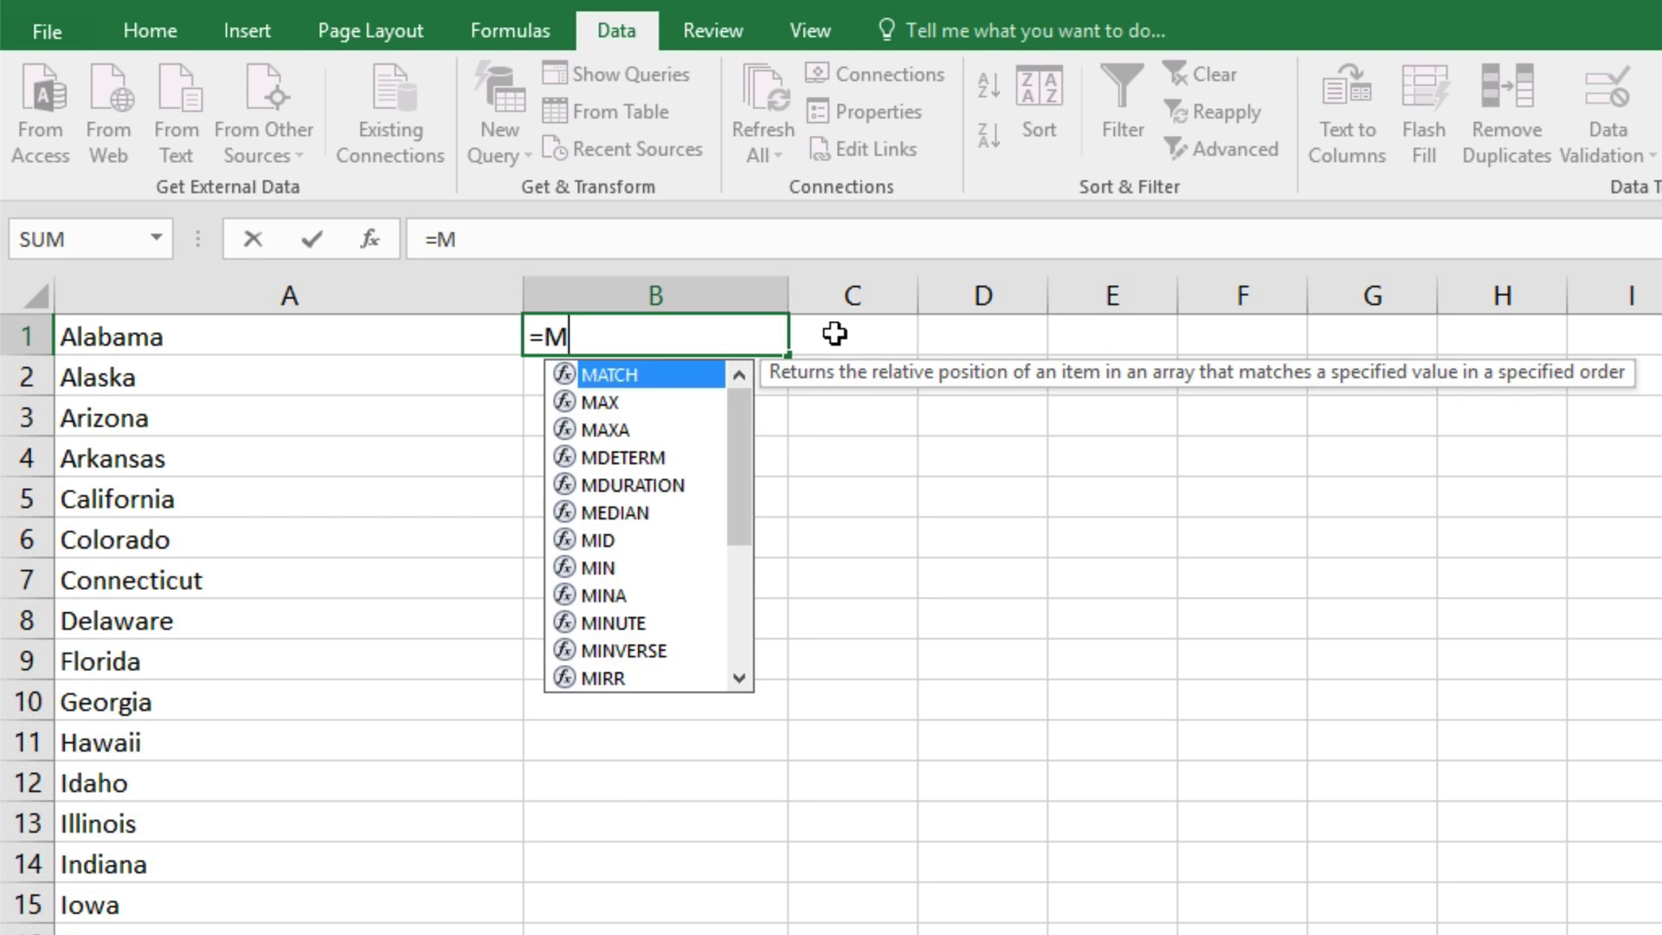
pyautogui.write('ATCH(')
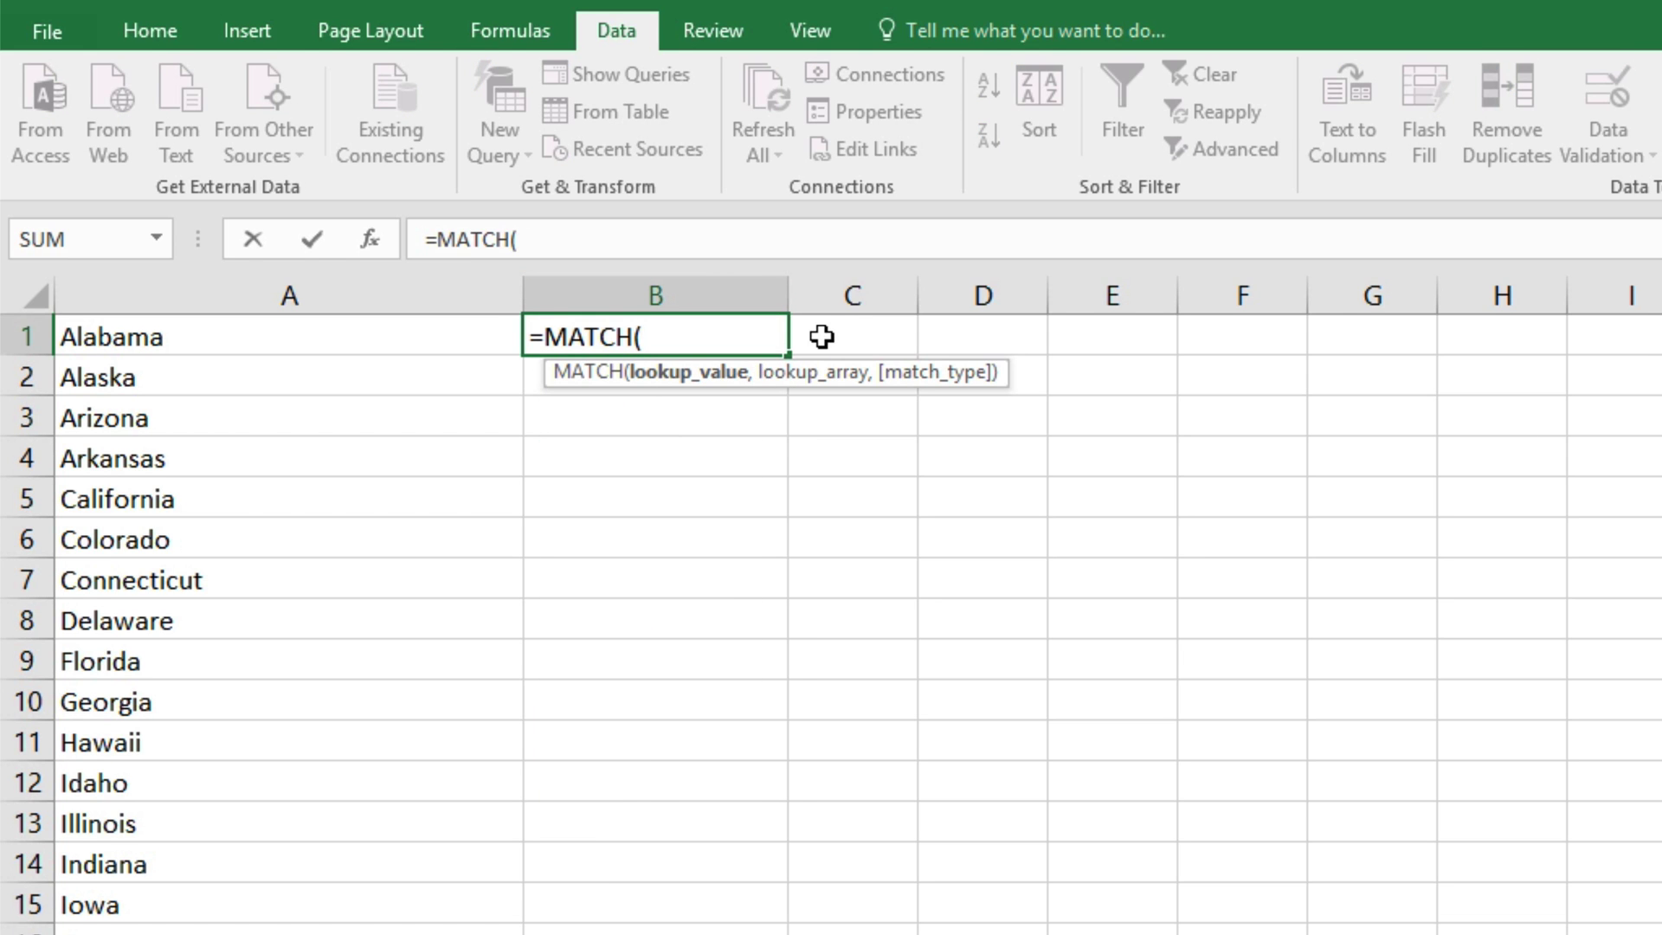
pyautogui.click(450, 338)
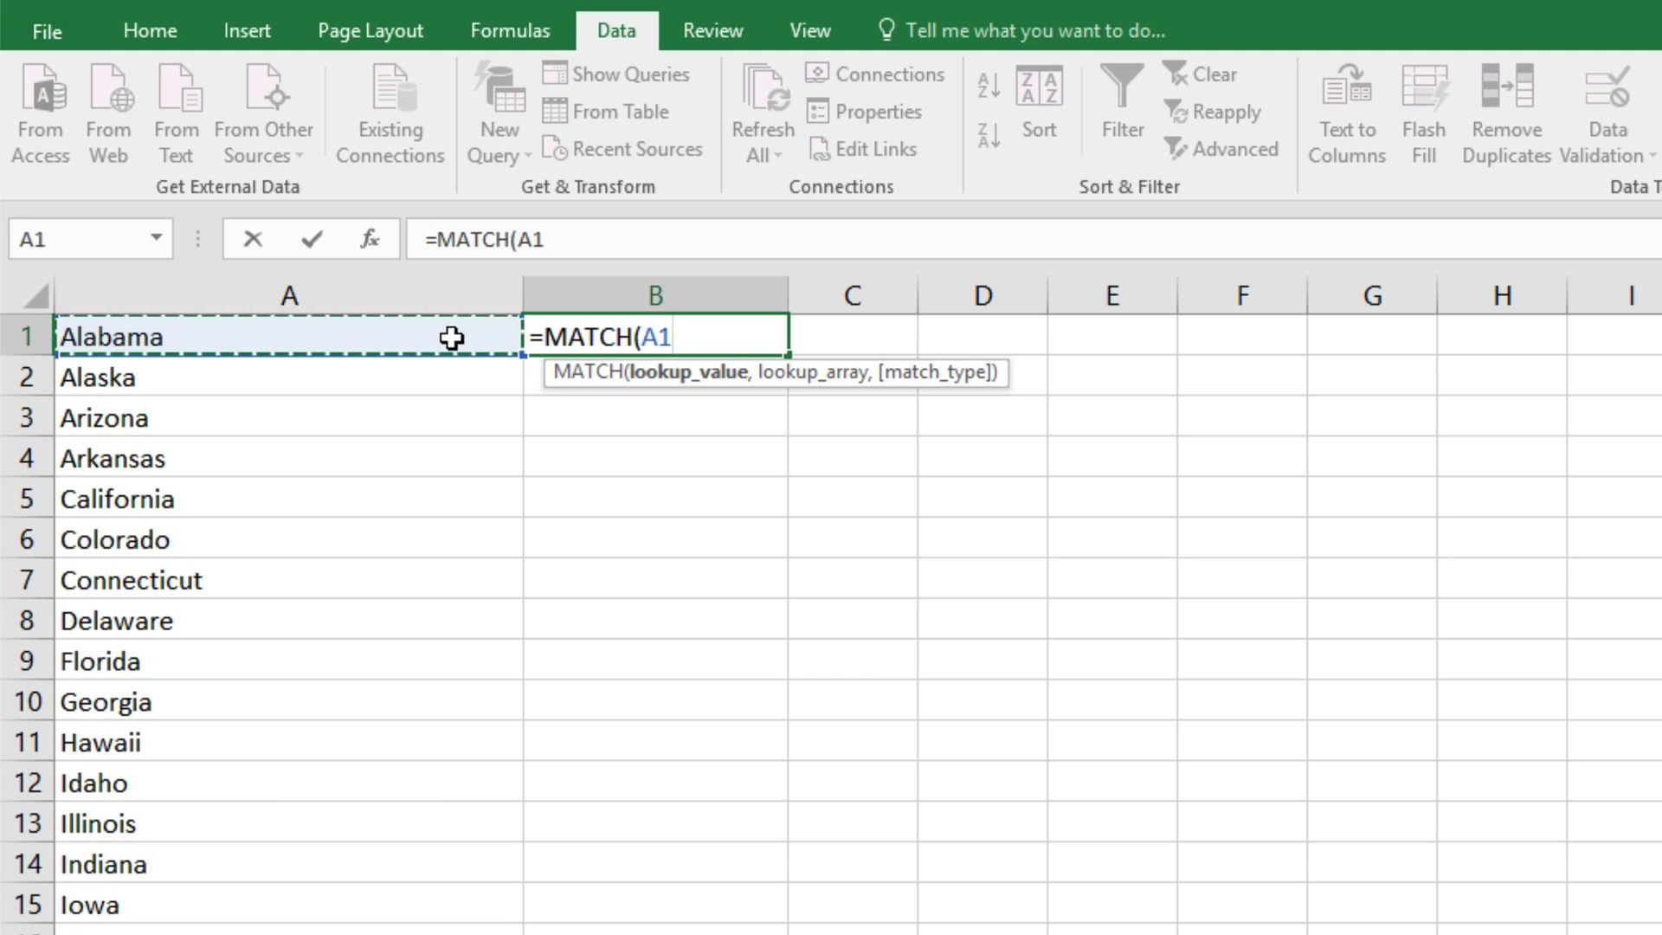
pyautogui.write(',')
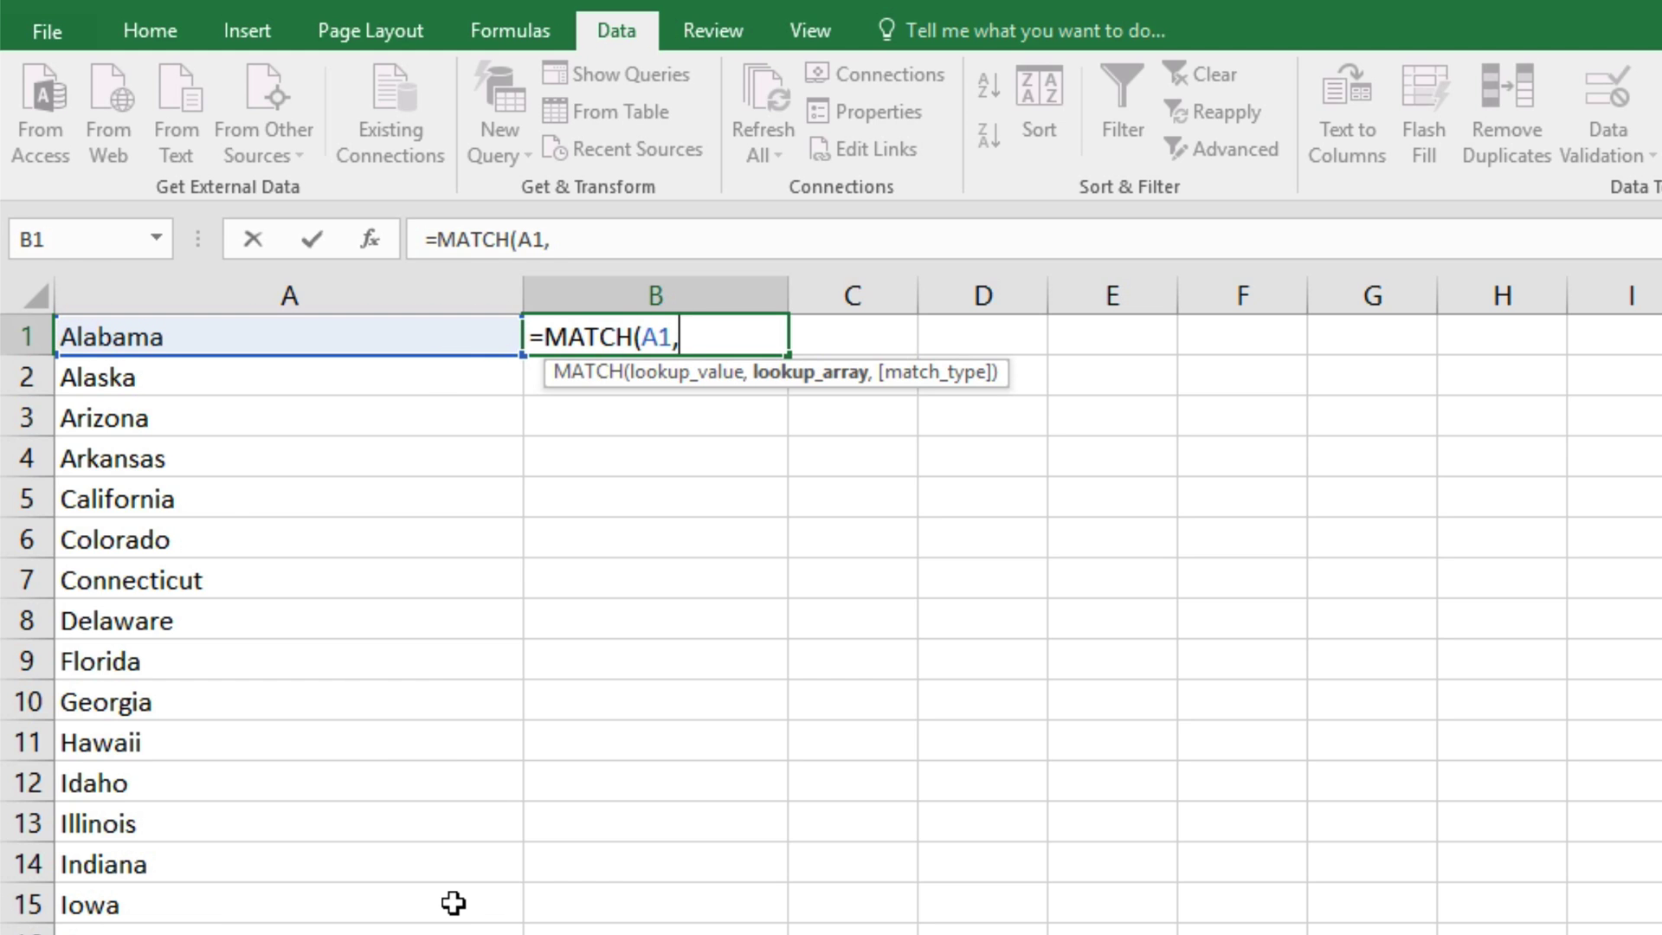
pyautogui.click(450, 932)
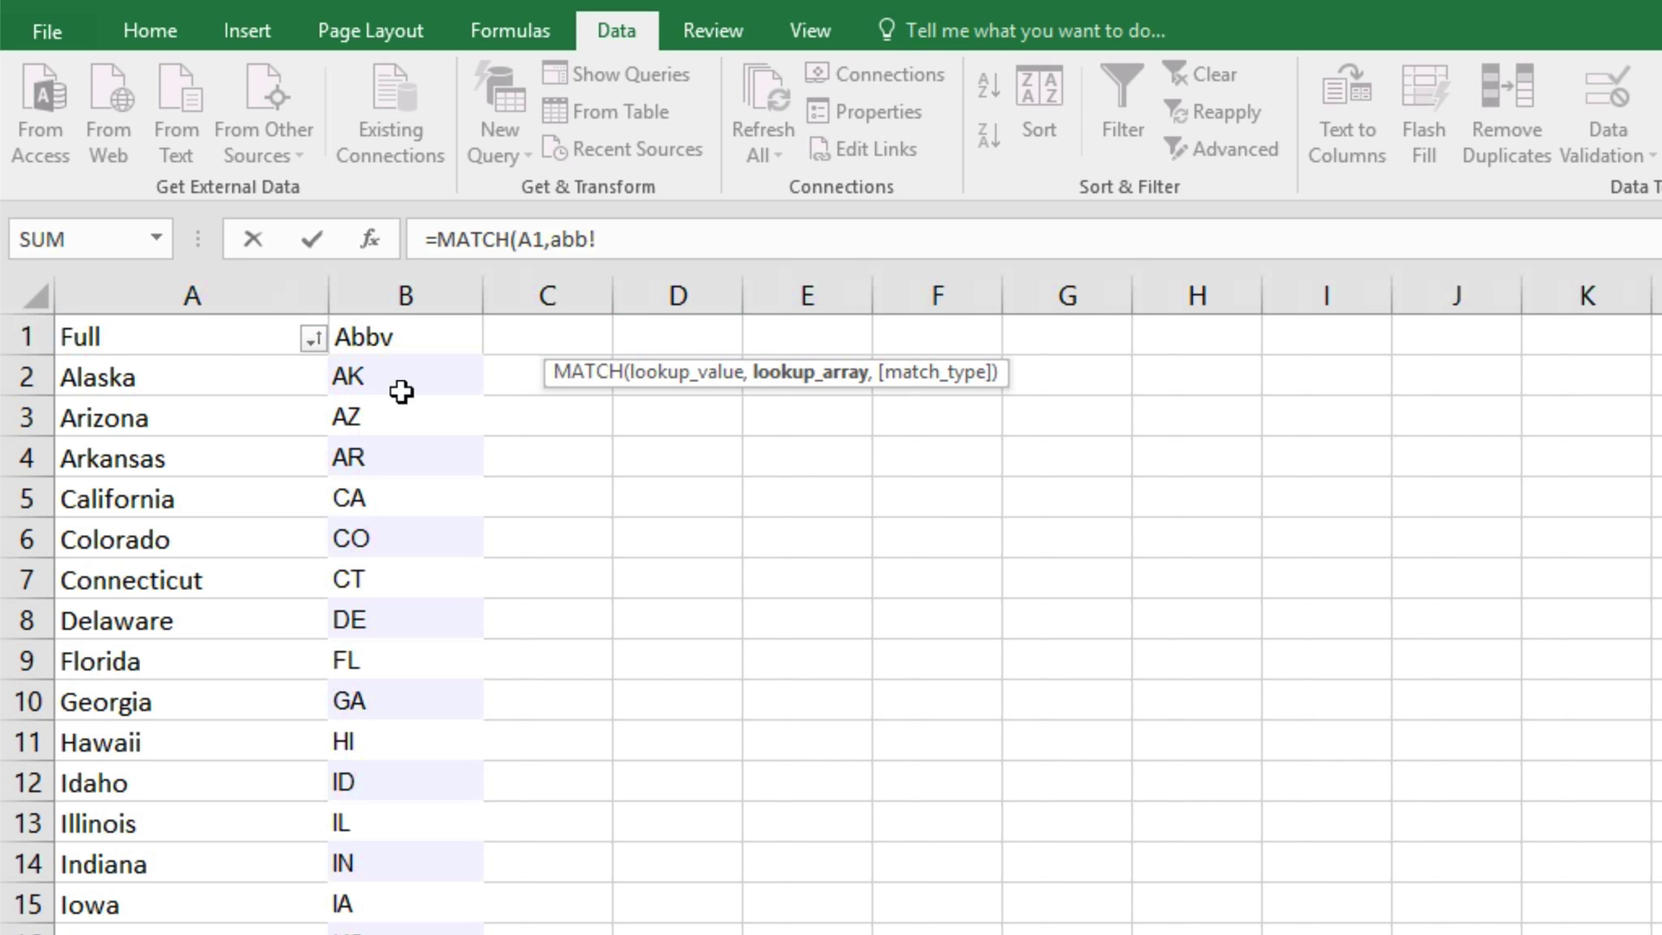
pyautogui.click(192, 296)
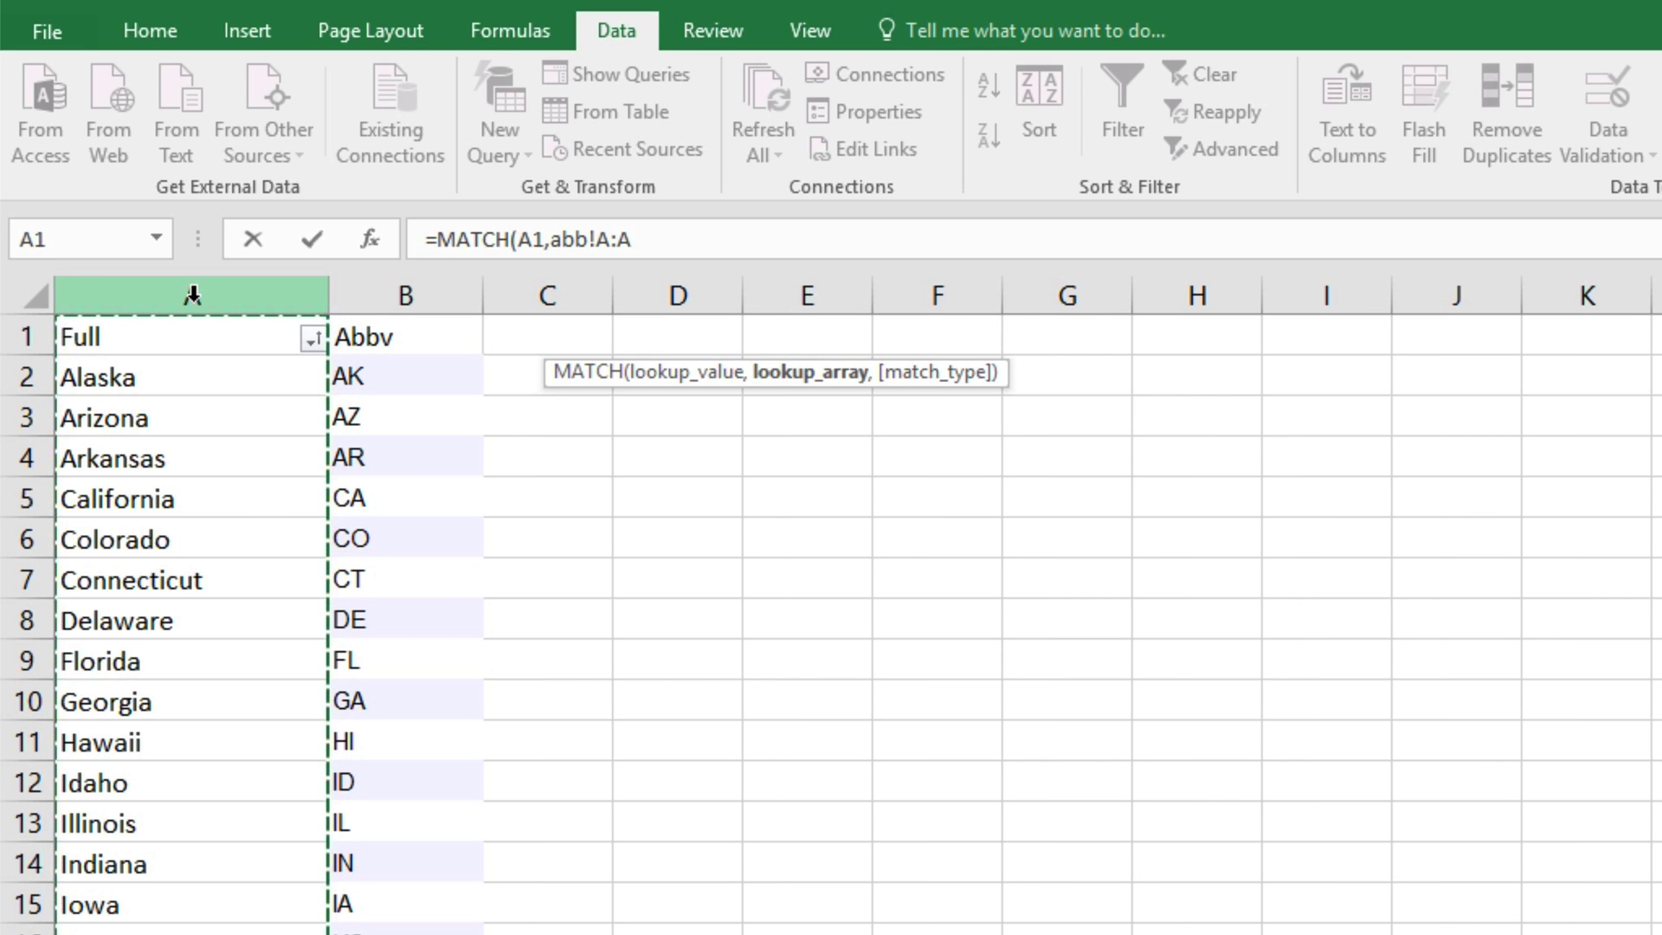
pyautogui.write(',')
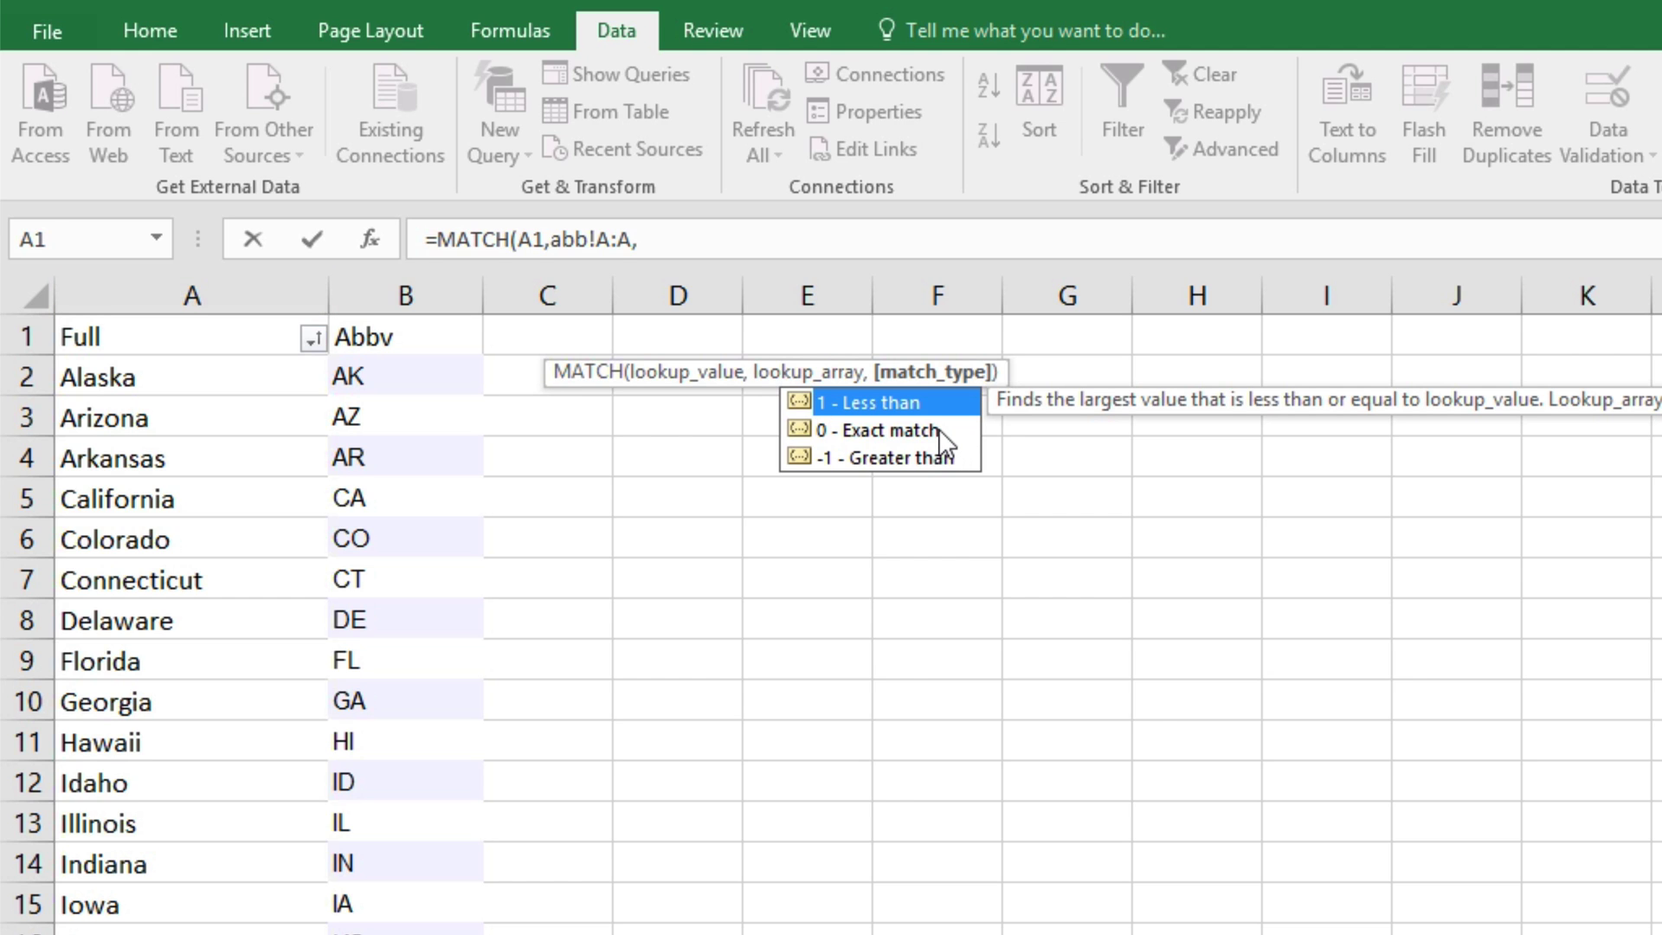
pyautogui.write('0)')
pyautogui.press('Return')
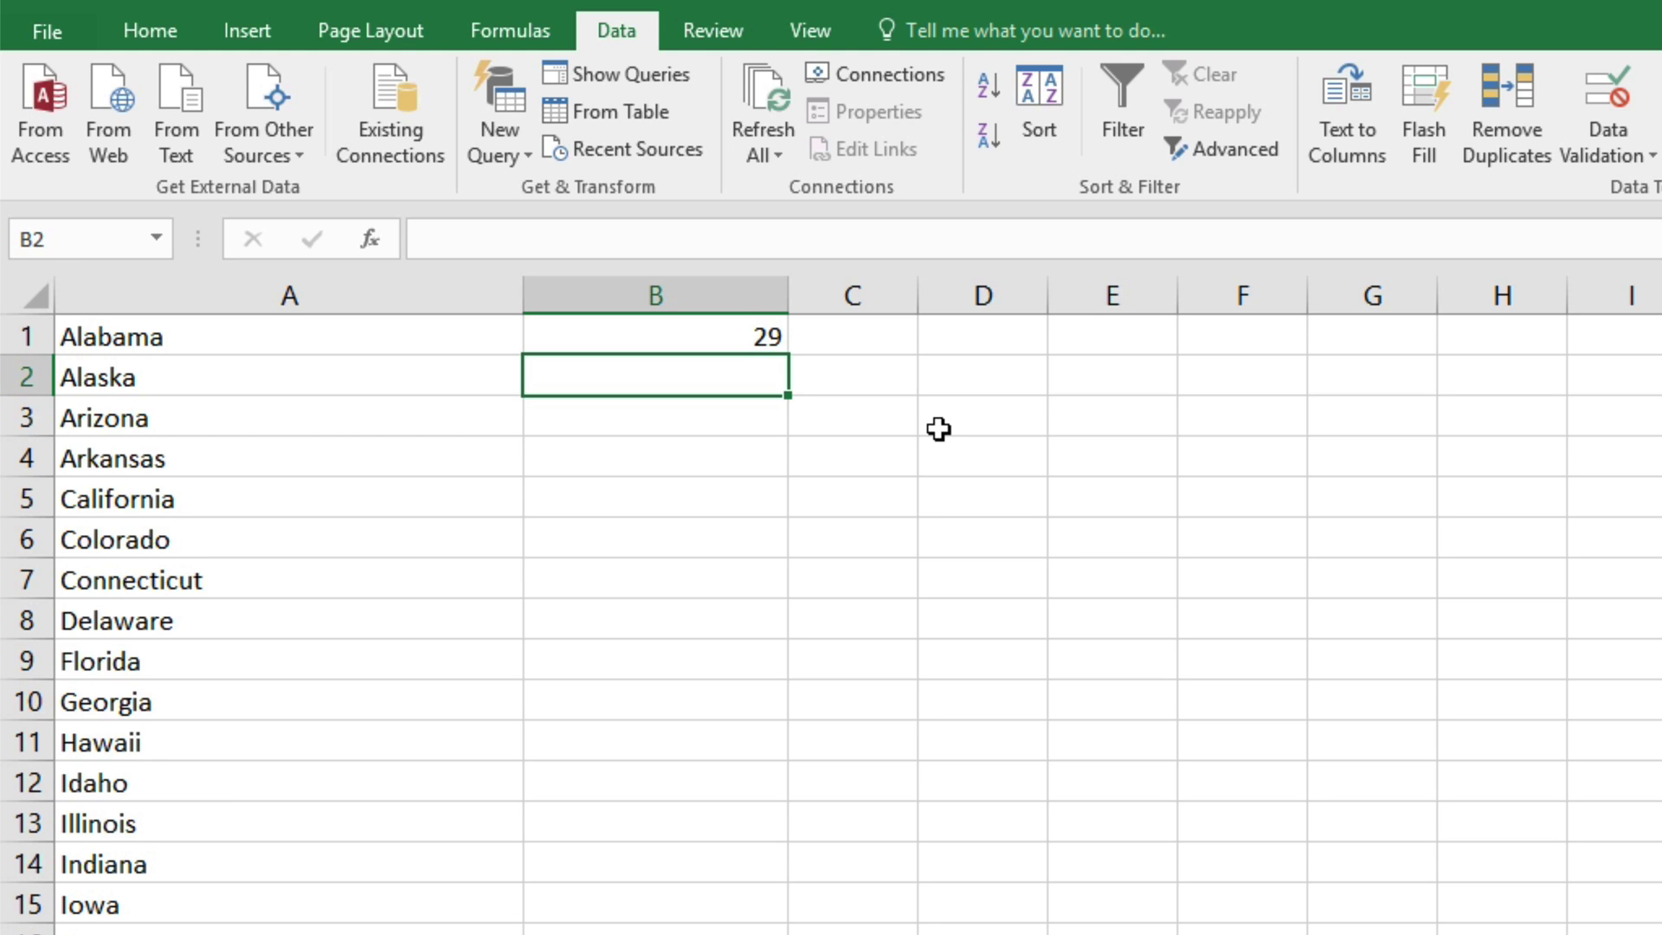
# Rewrite B1 as =INDEX(abb!B:B,MATCH(A1,abb!A:A,0),1) so it returns AL.
pyautogui.click(686, 334)
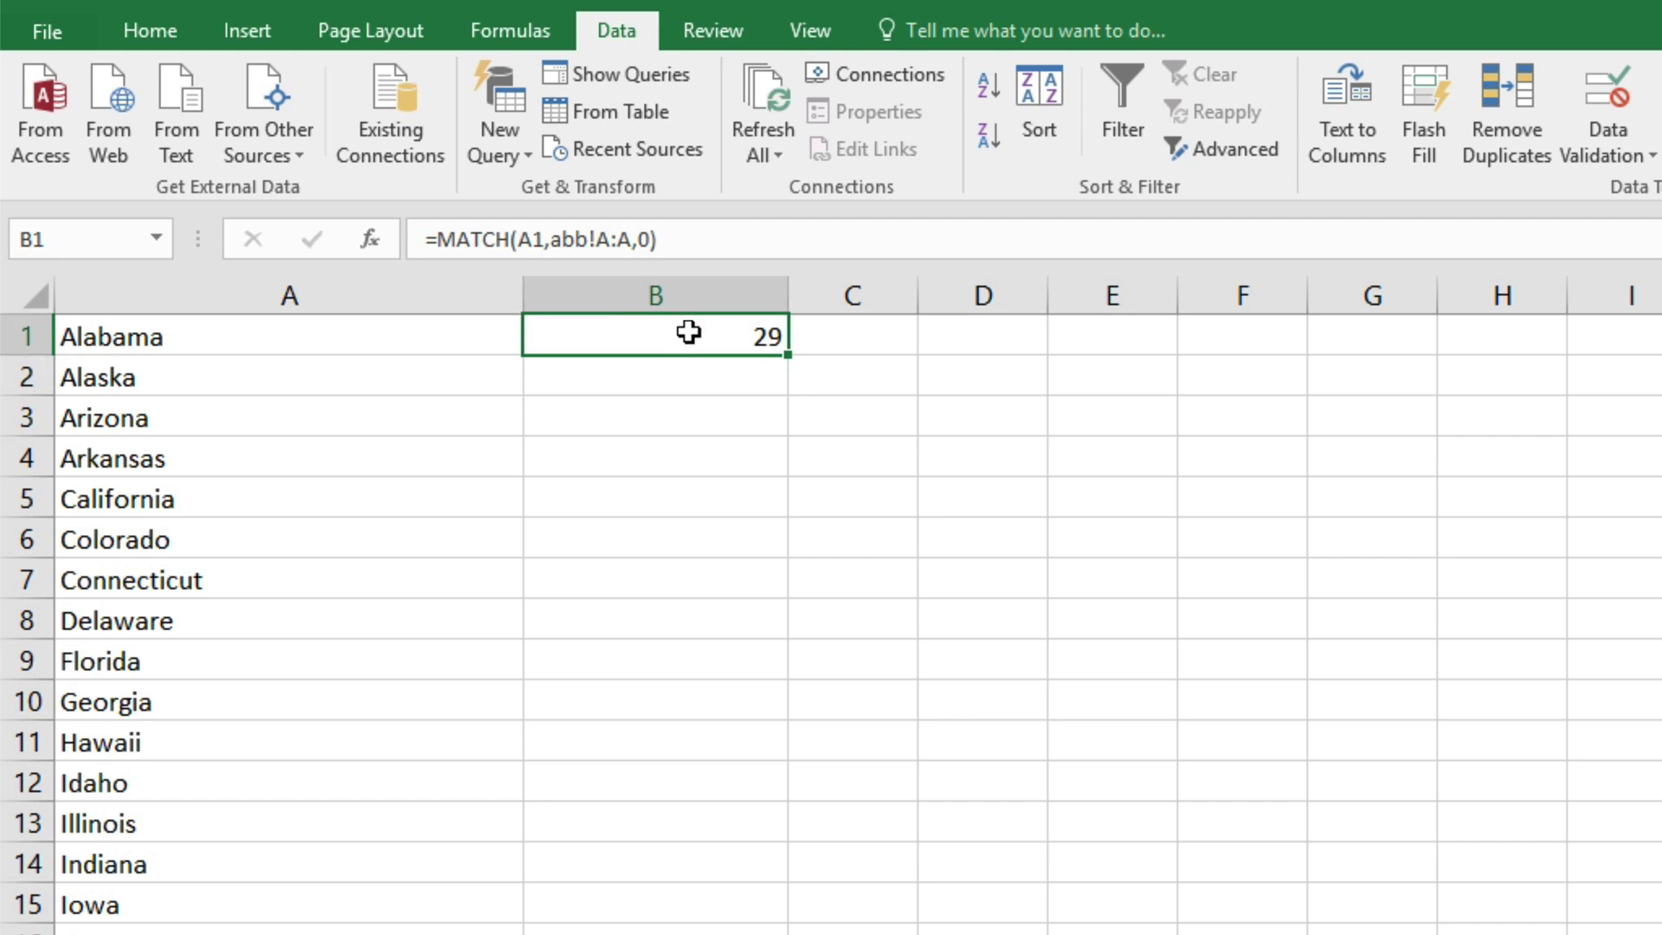
pyautogui.click(441, 239)
pyautogui.write('INDEX(')
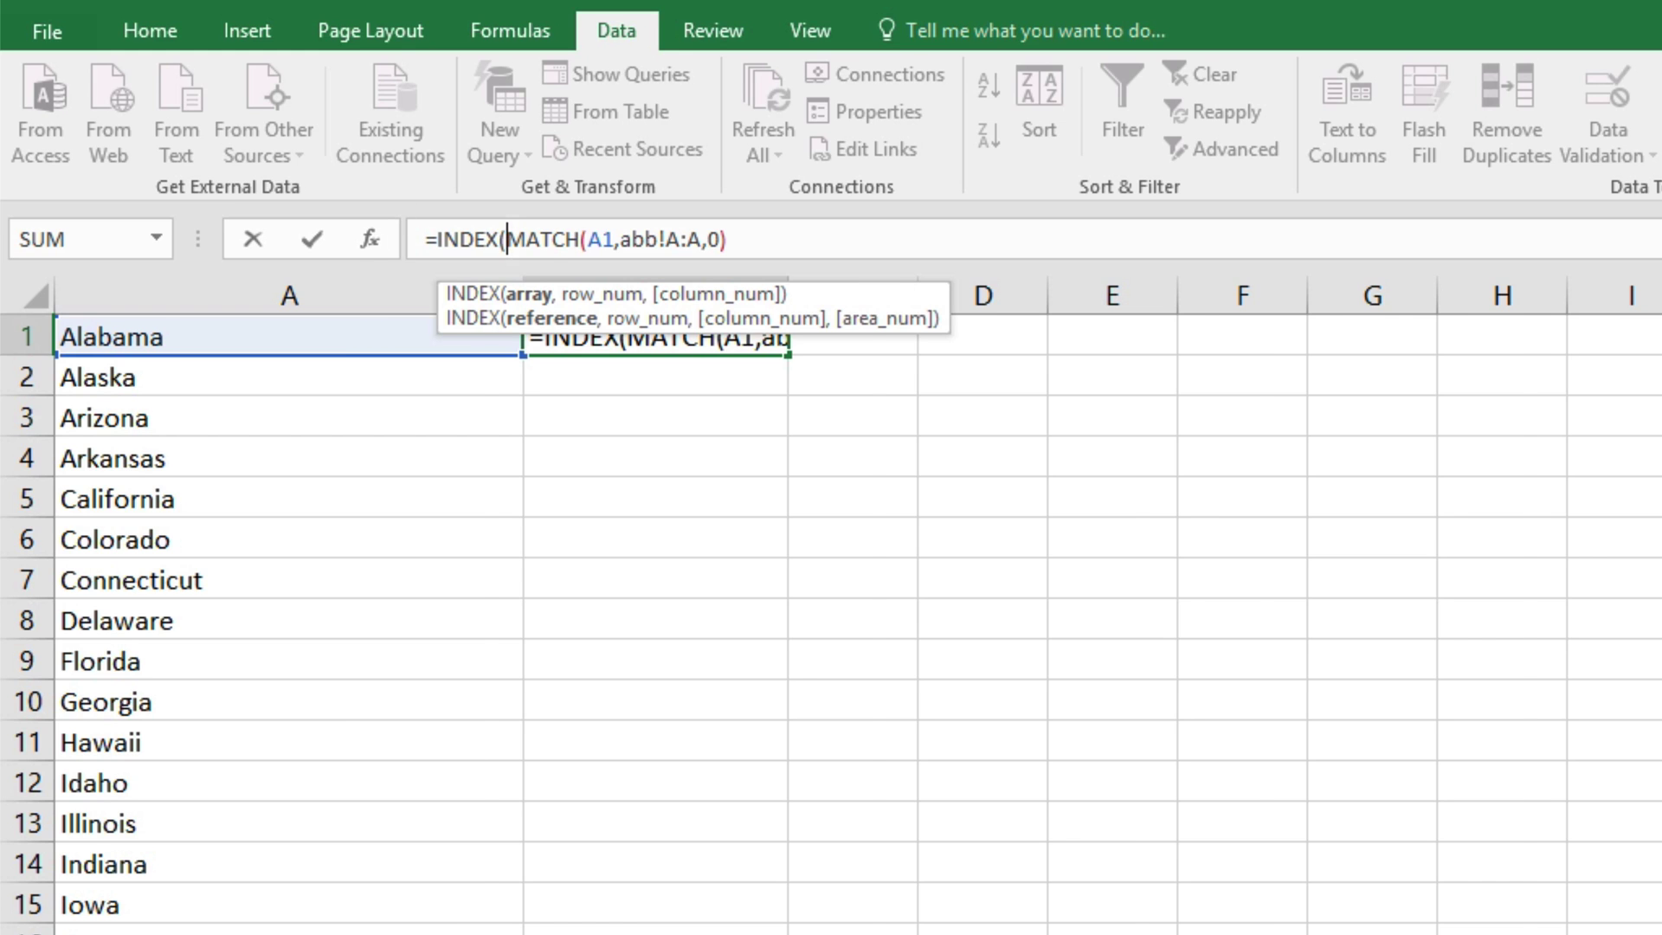
pyautogui.hotkey('ctrl', 'pagedown')
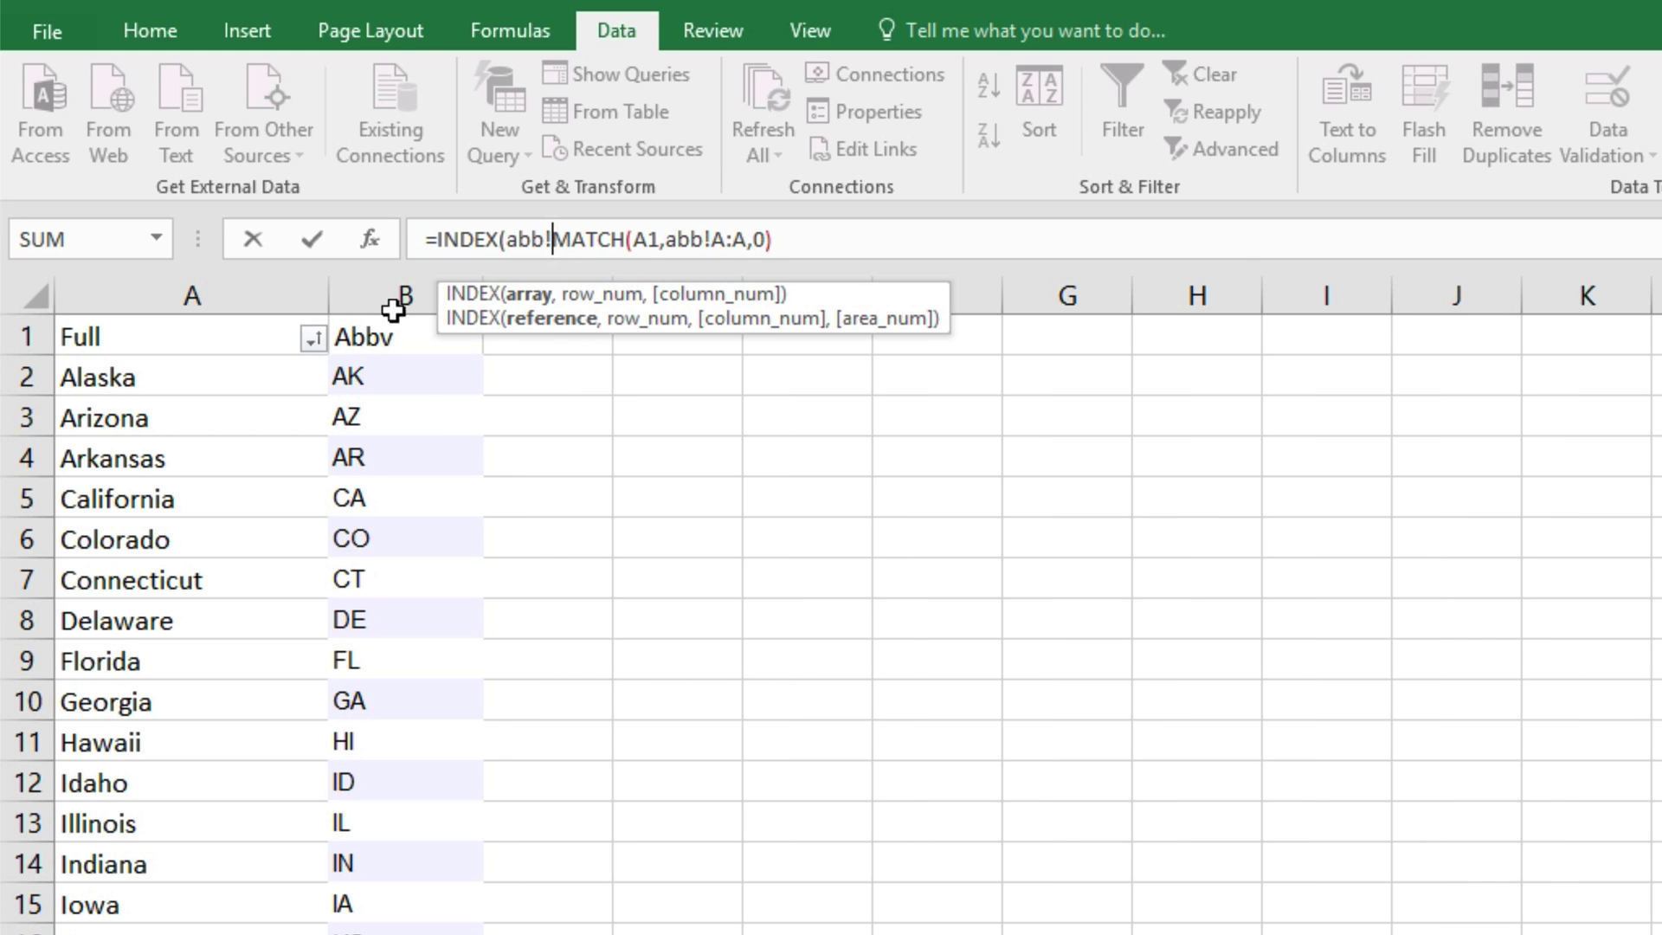
pyautogui.click(396, 296)
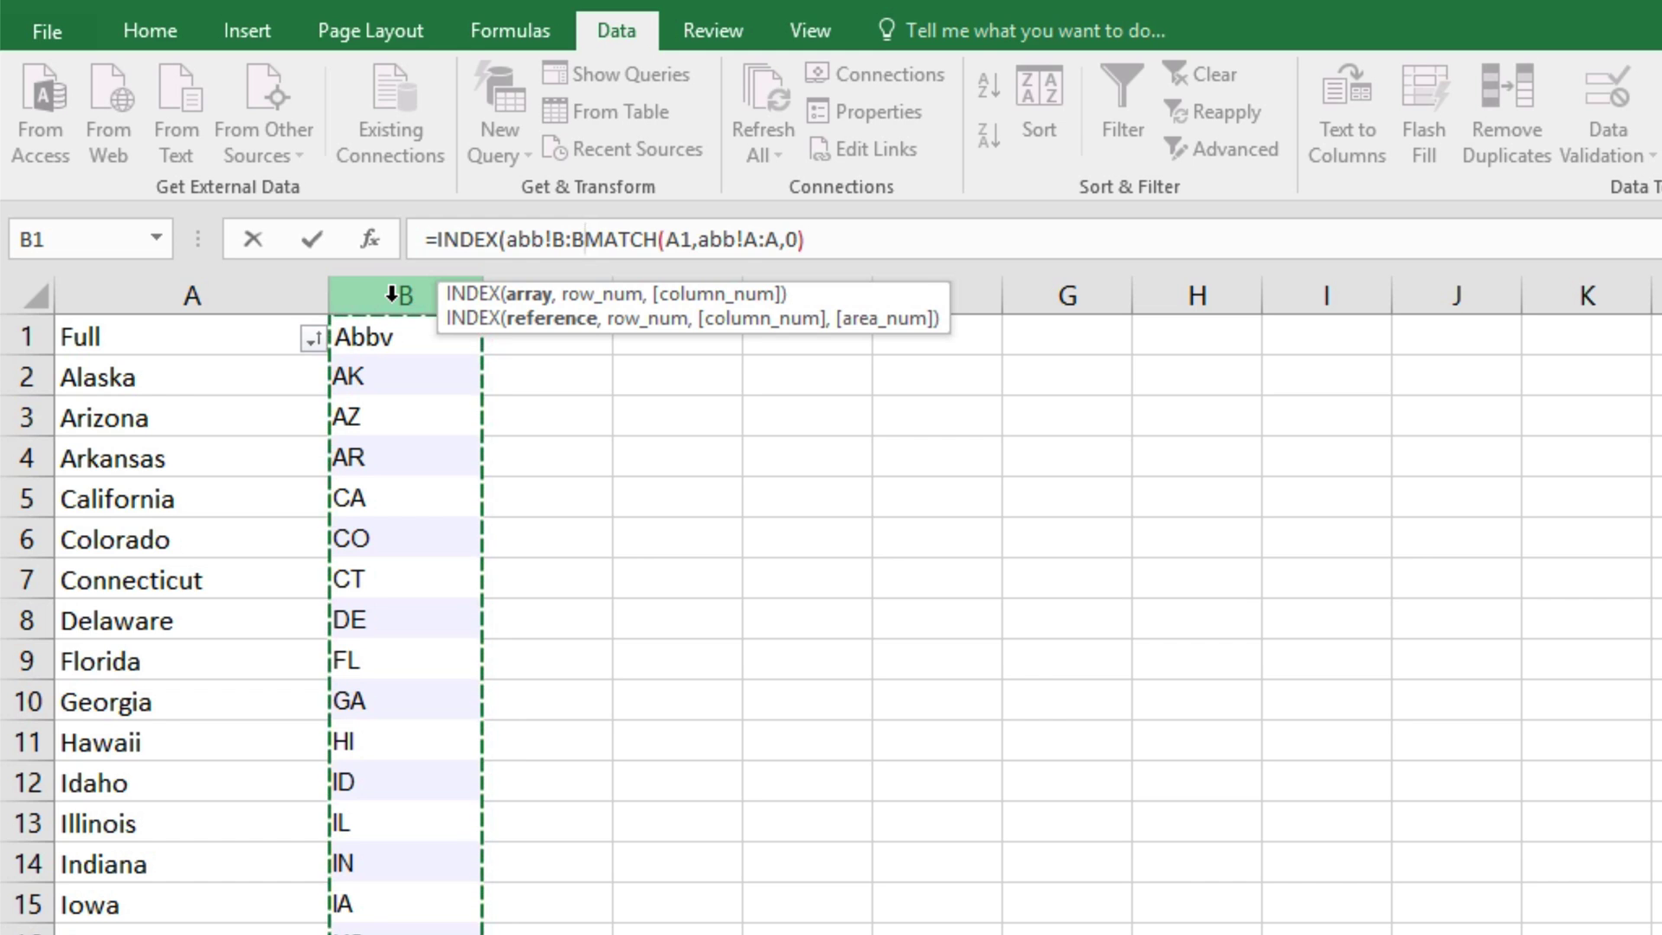
pyautogui.write(',')
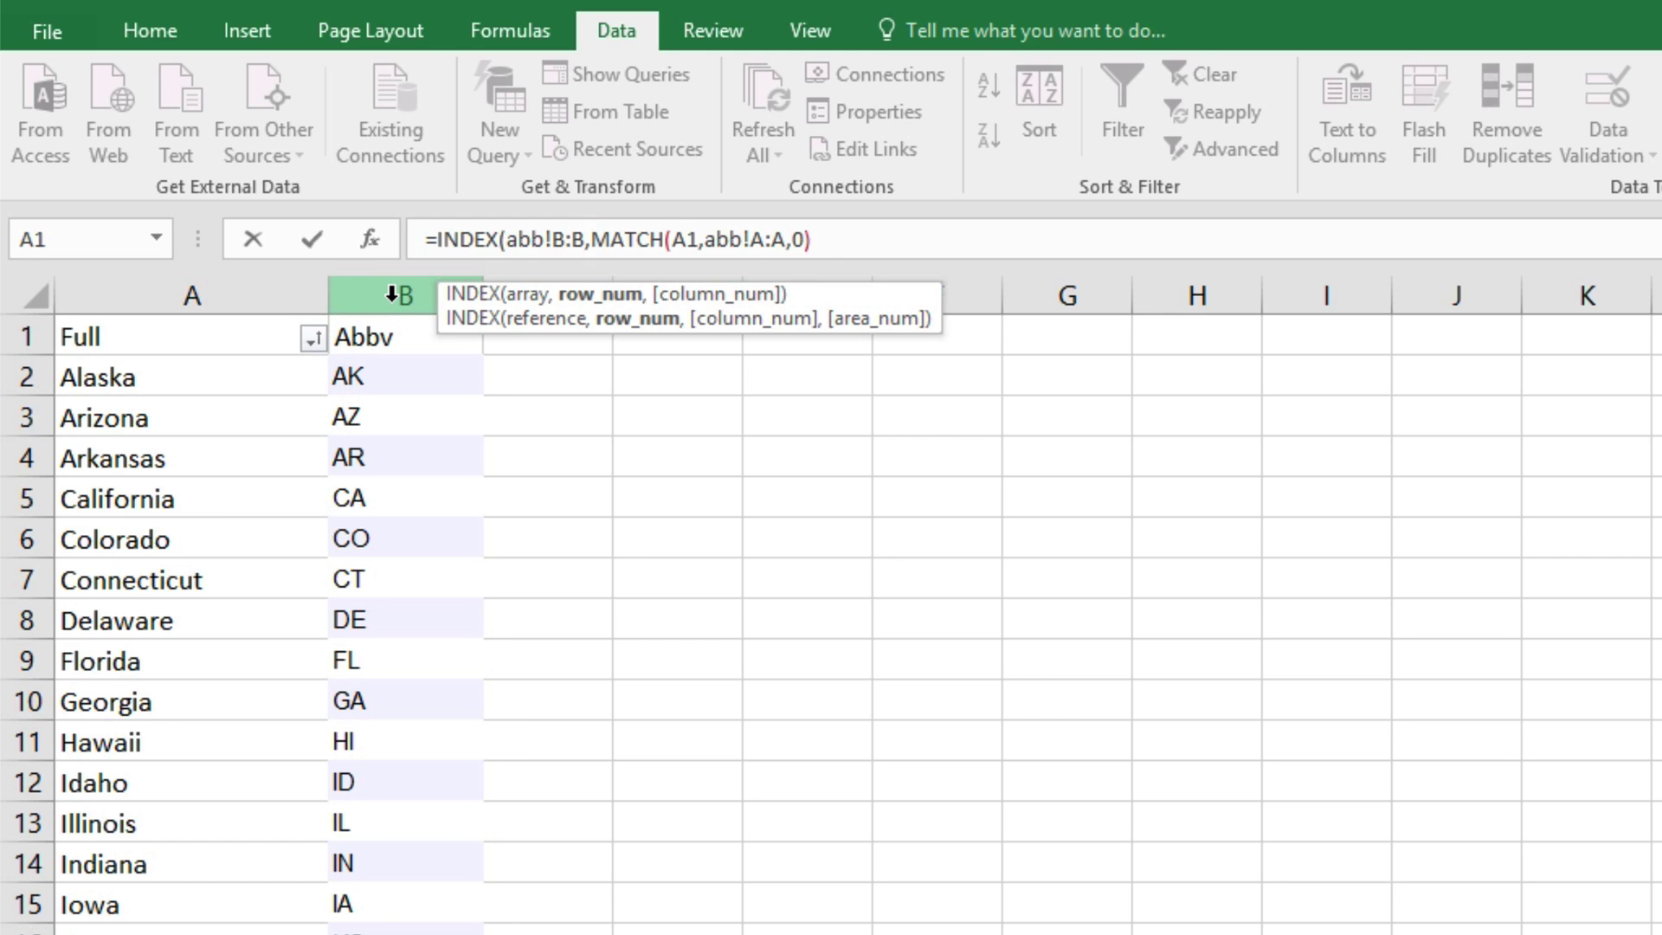
pyautogui.click(847, 254)
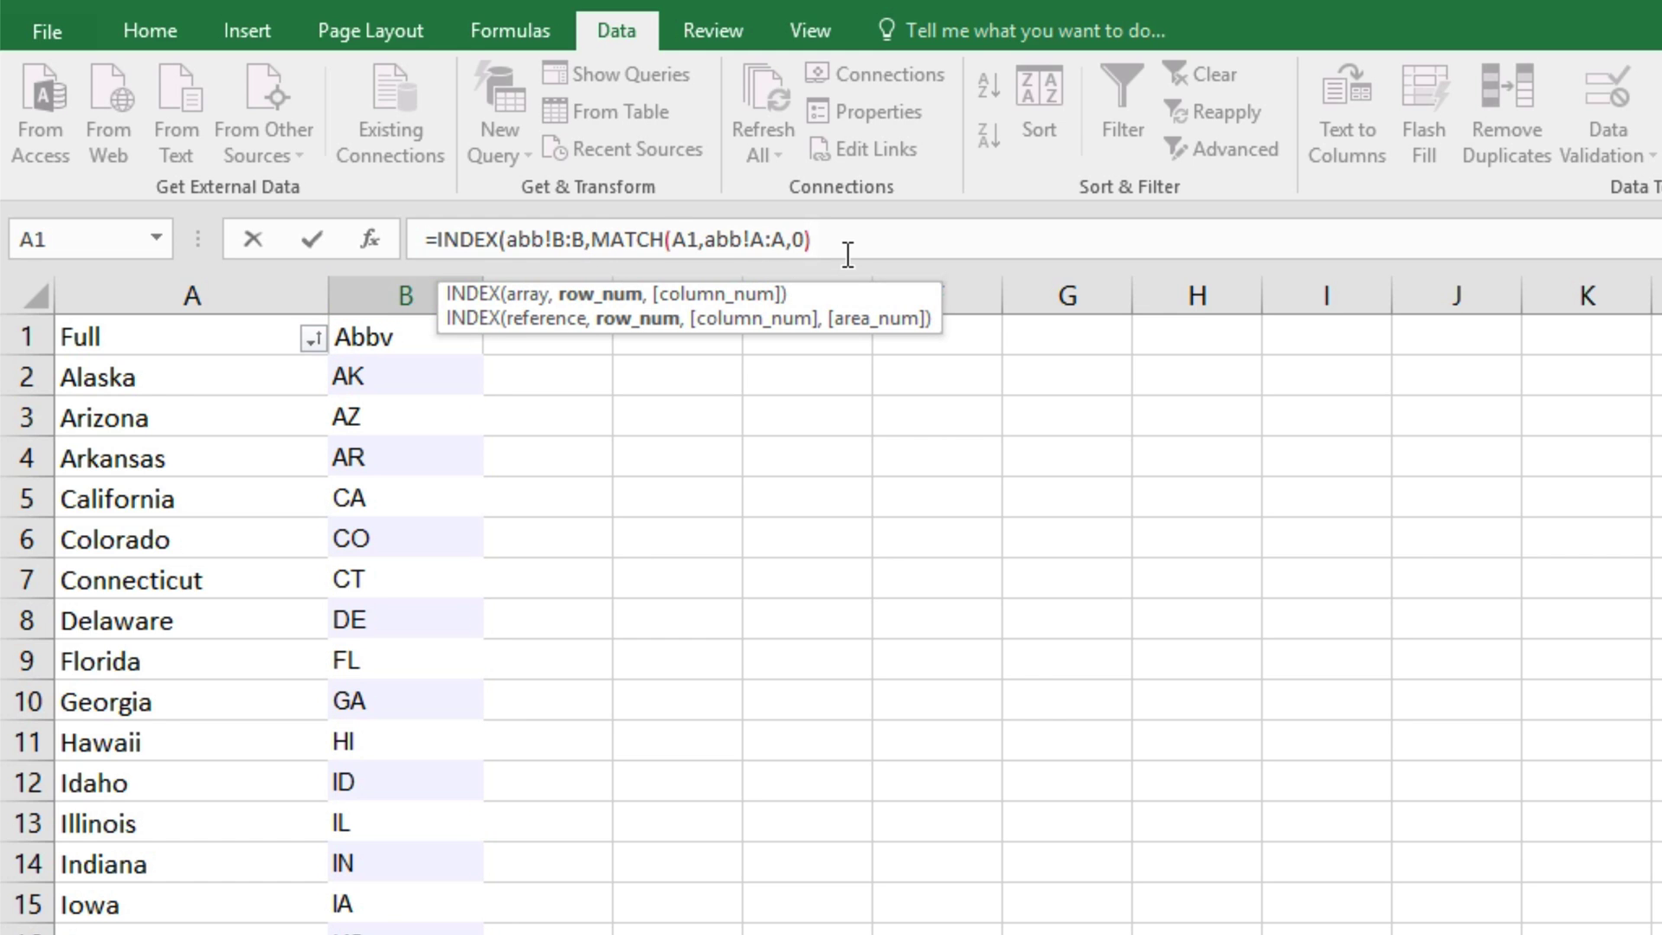
pyautogui.write(',1')
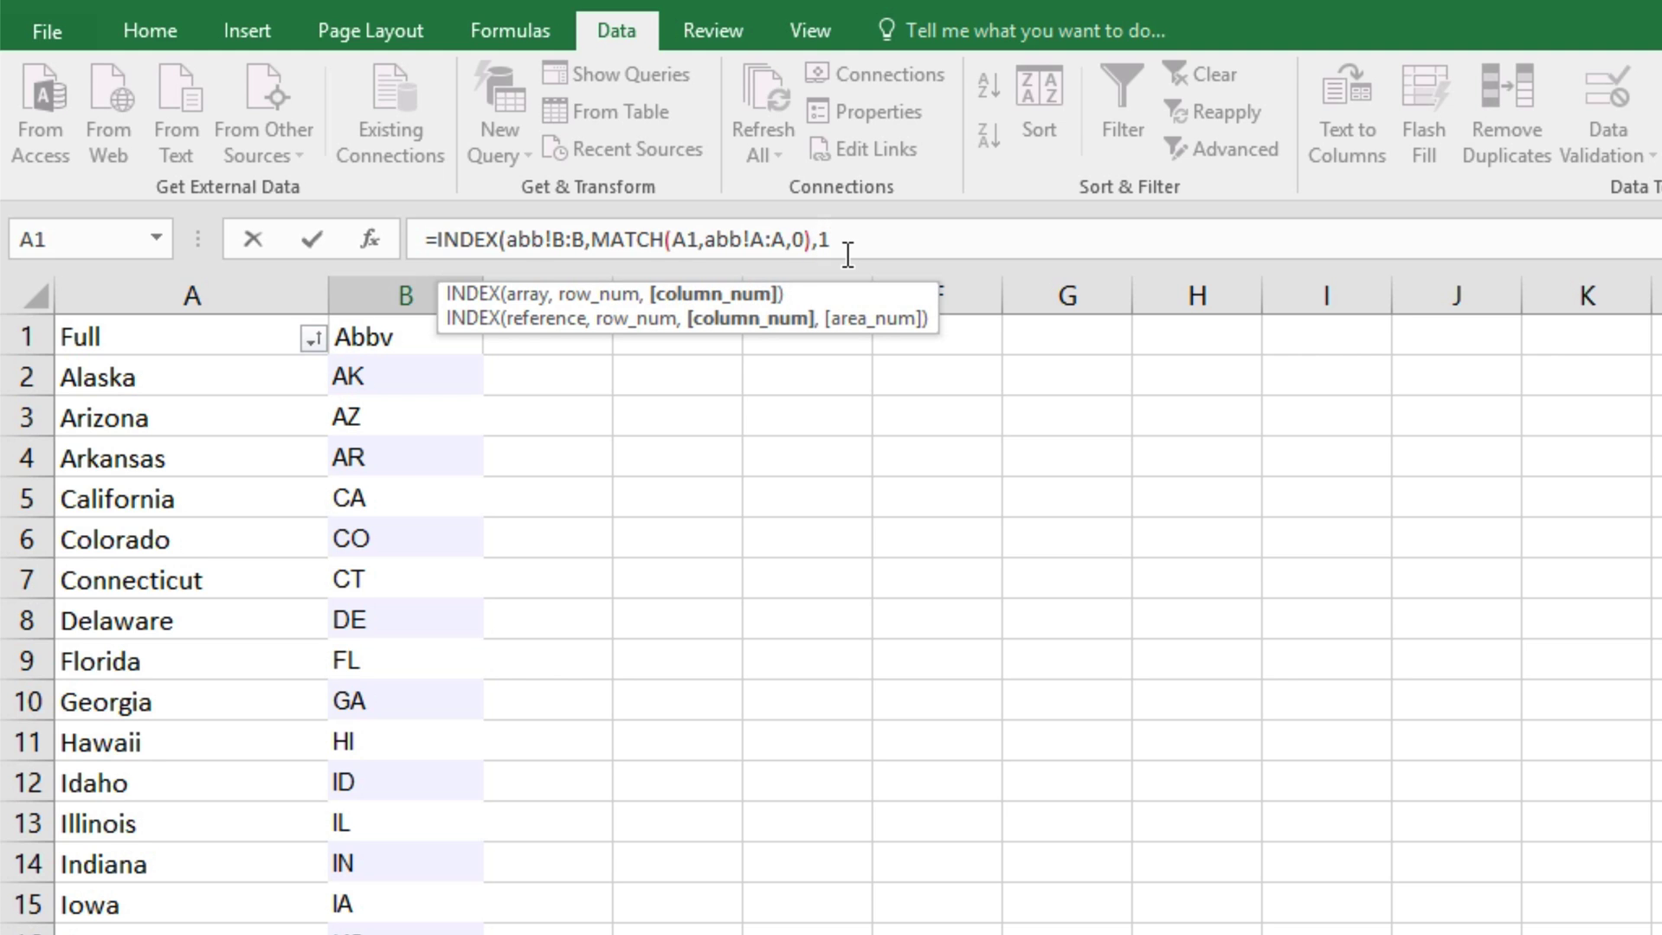
pyautogui.write(')')
pyautogui.press('Return')
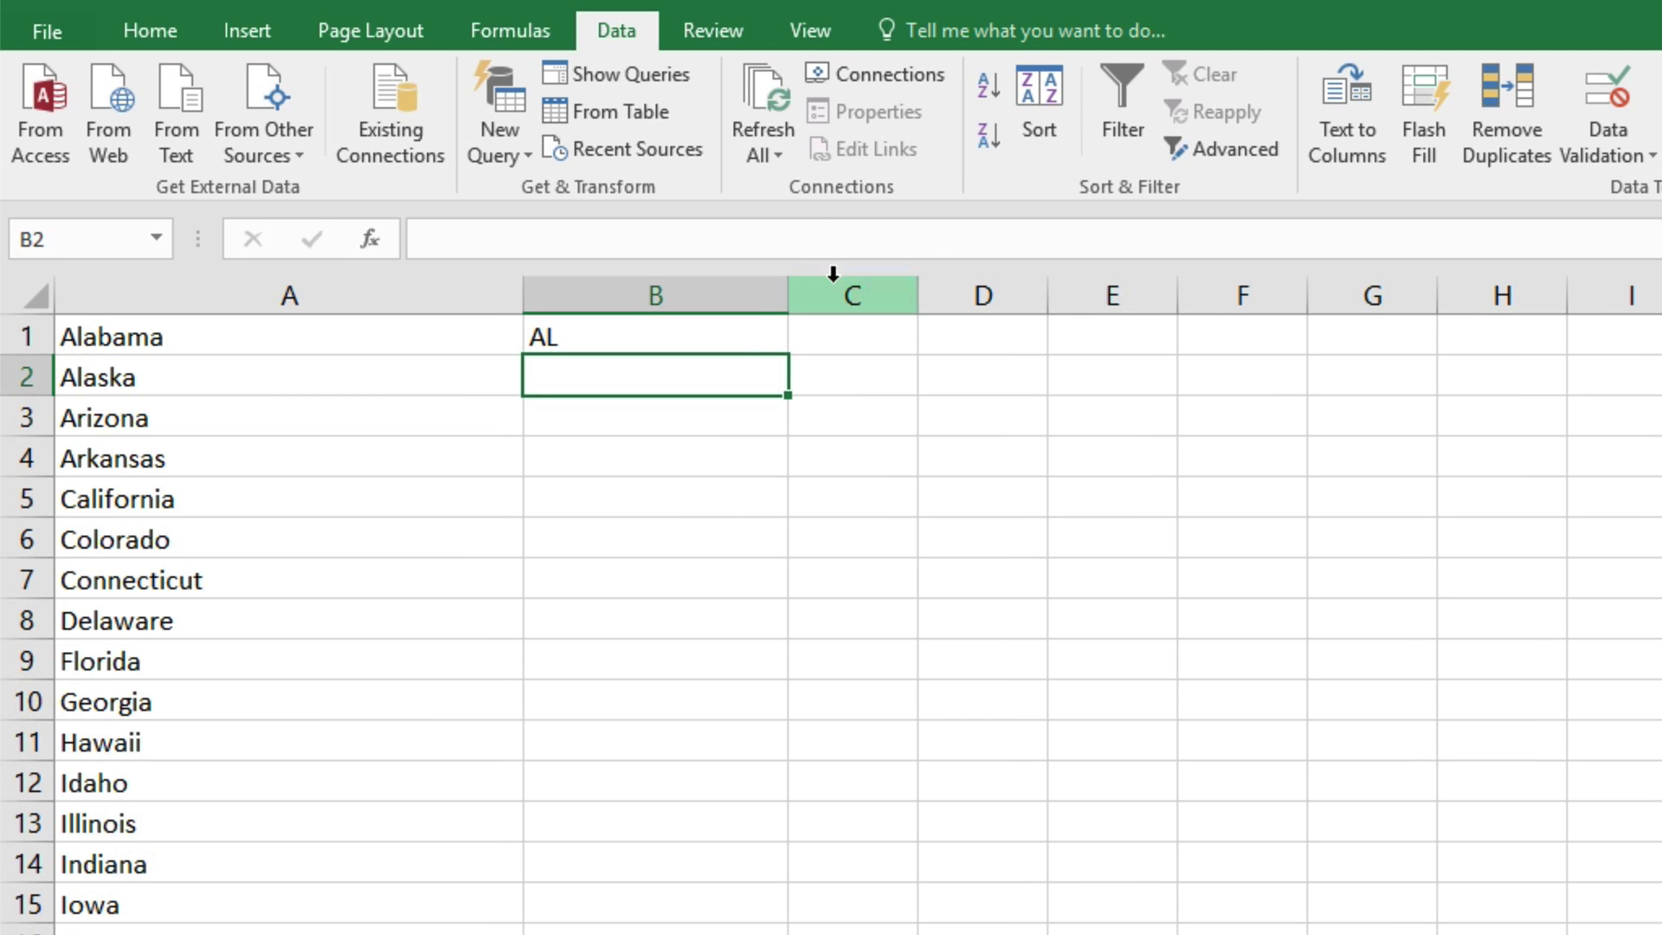
# Copy the INDEX/MATCH formula down column B for every state, Alabama through Vermont.
pyautogui.click(727, 337)
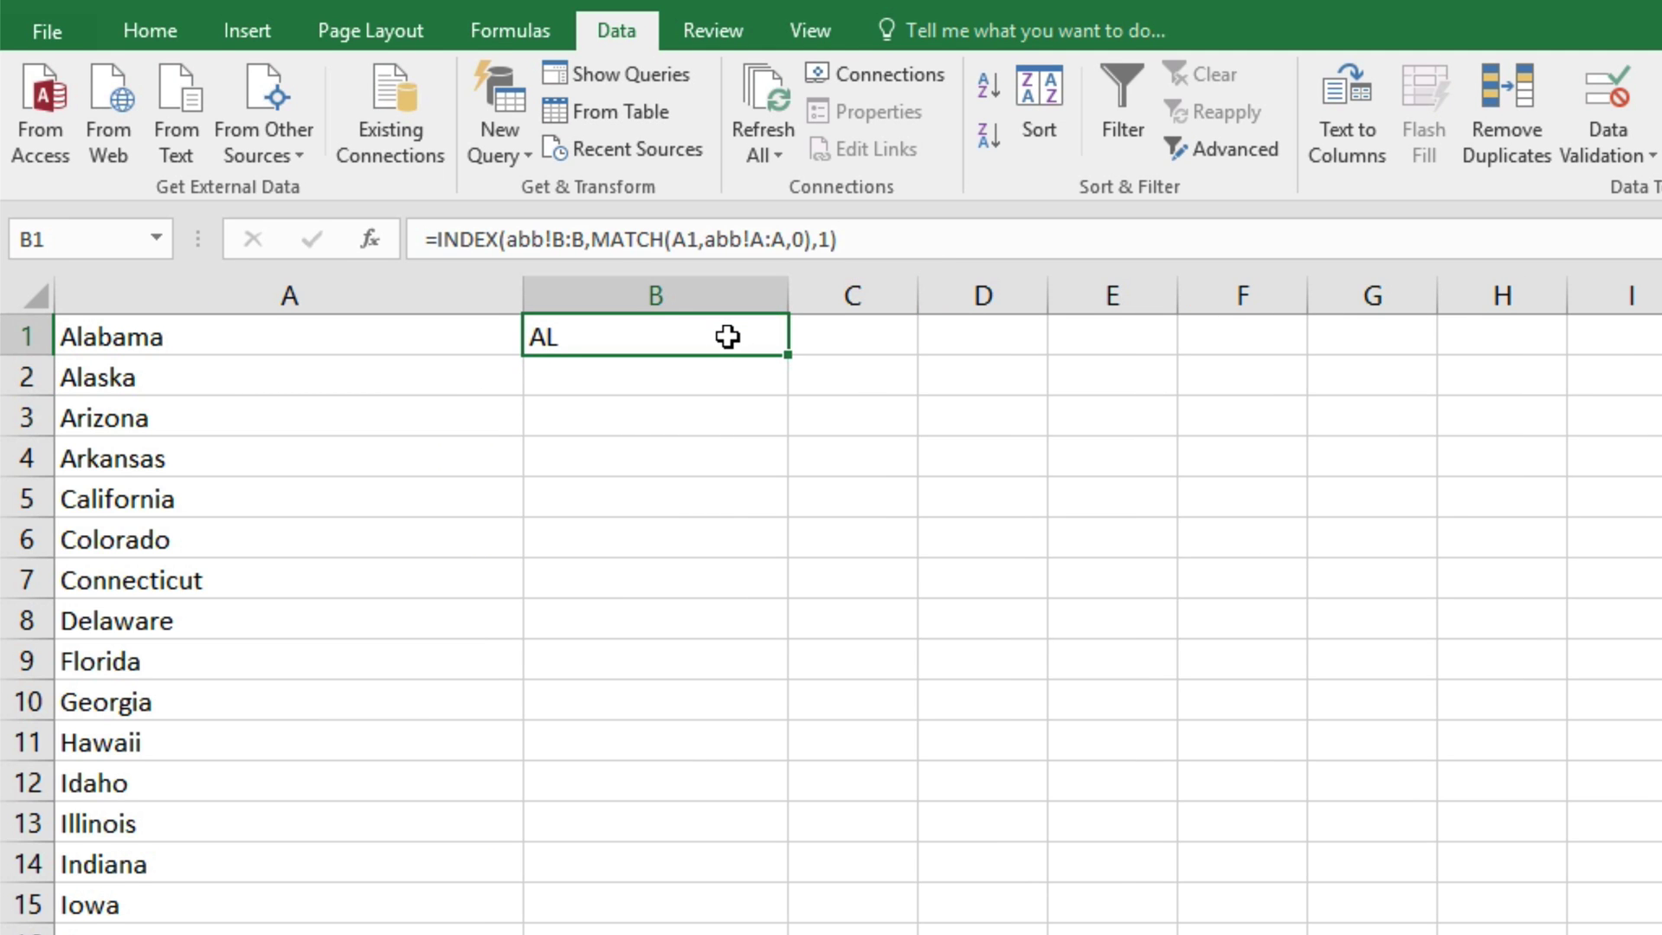
pyautogui.doubleClick(786, 355)
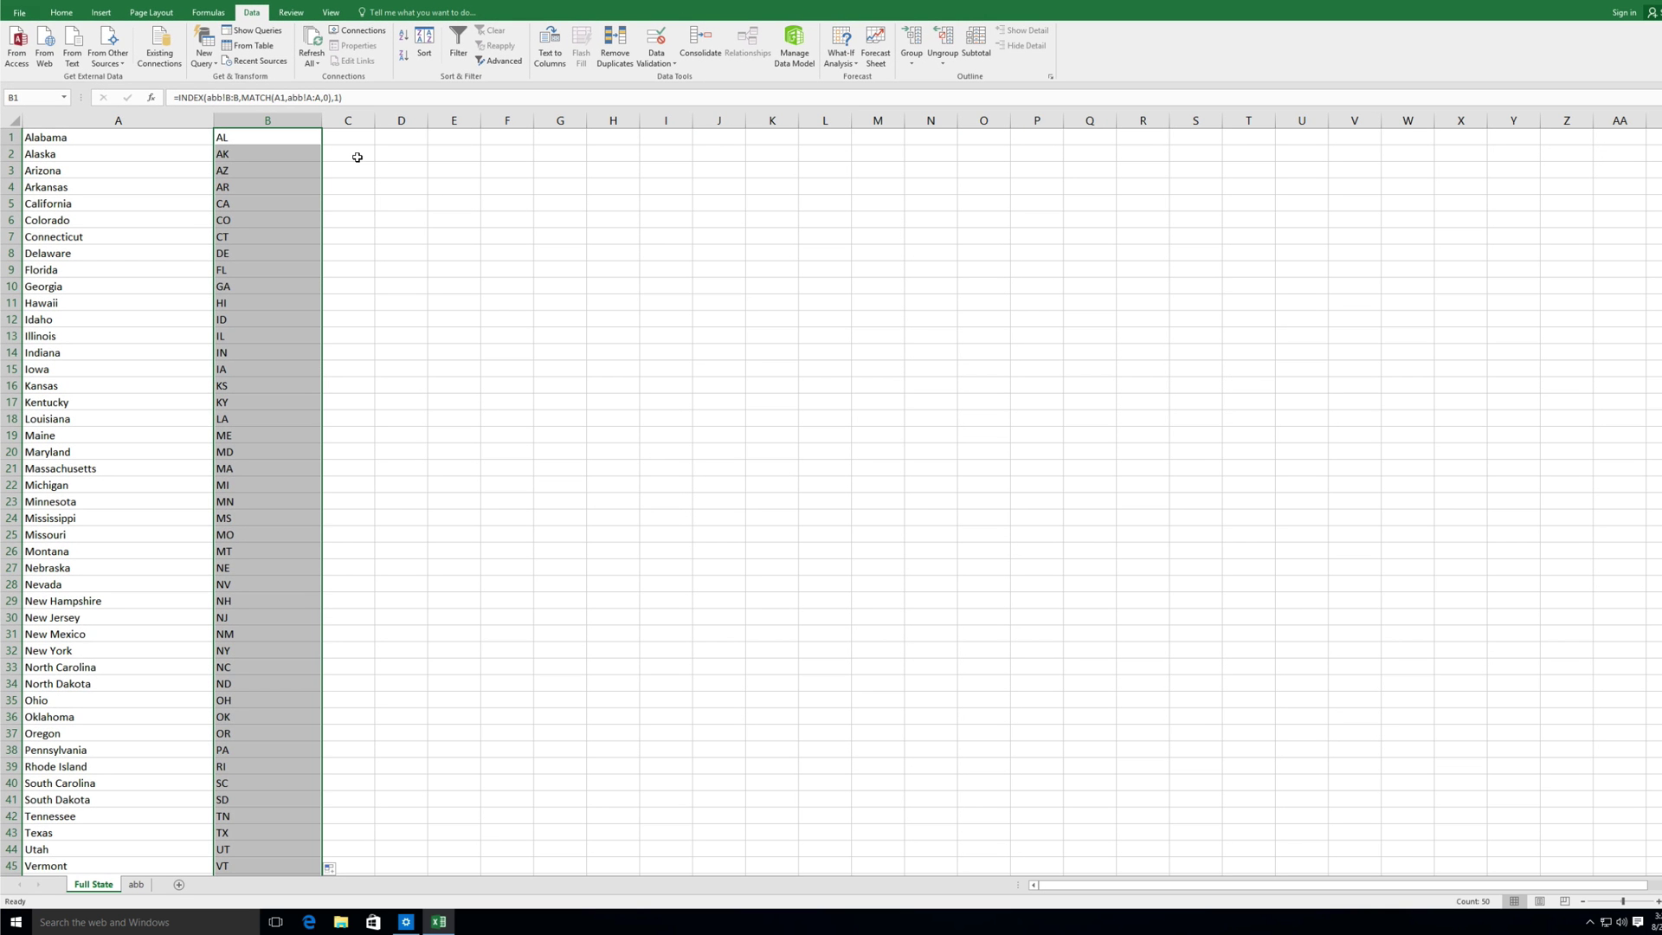
pyautogui.click(357, 156)
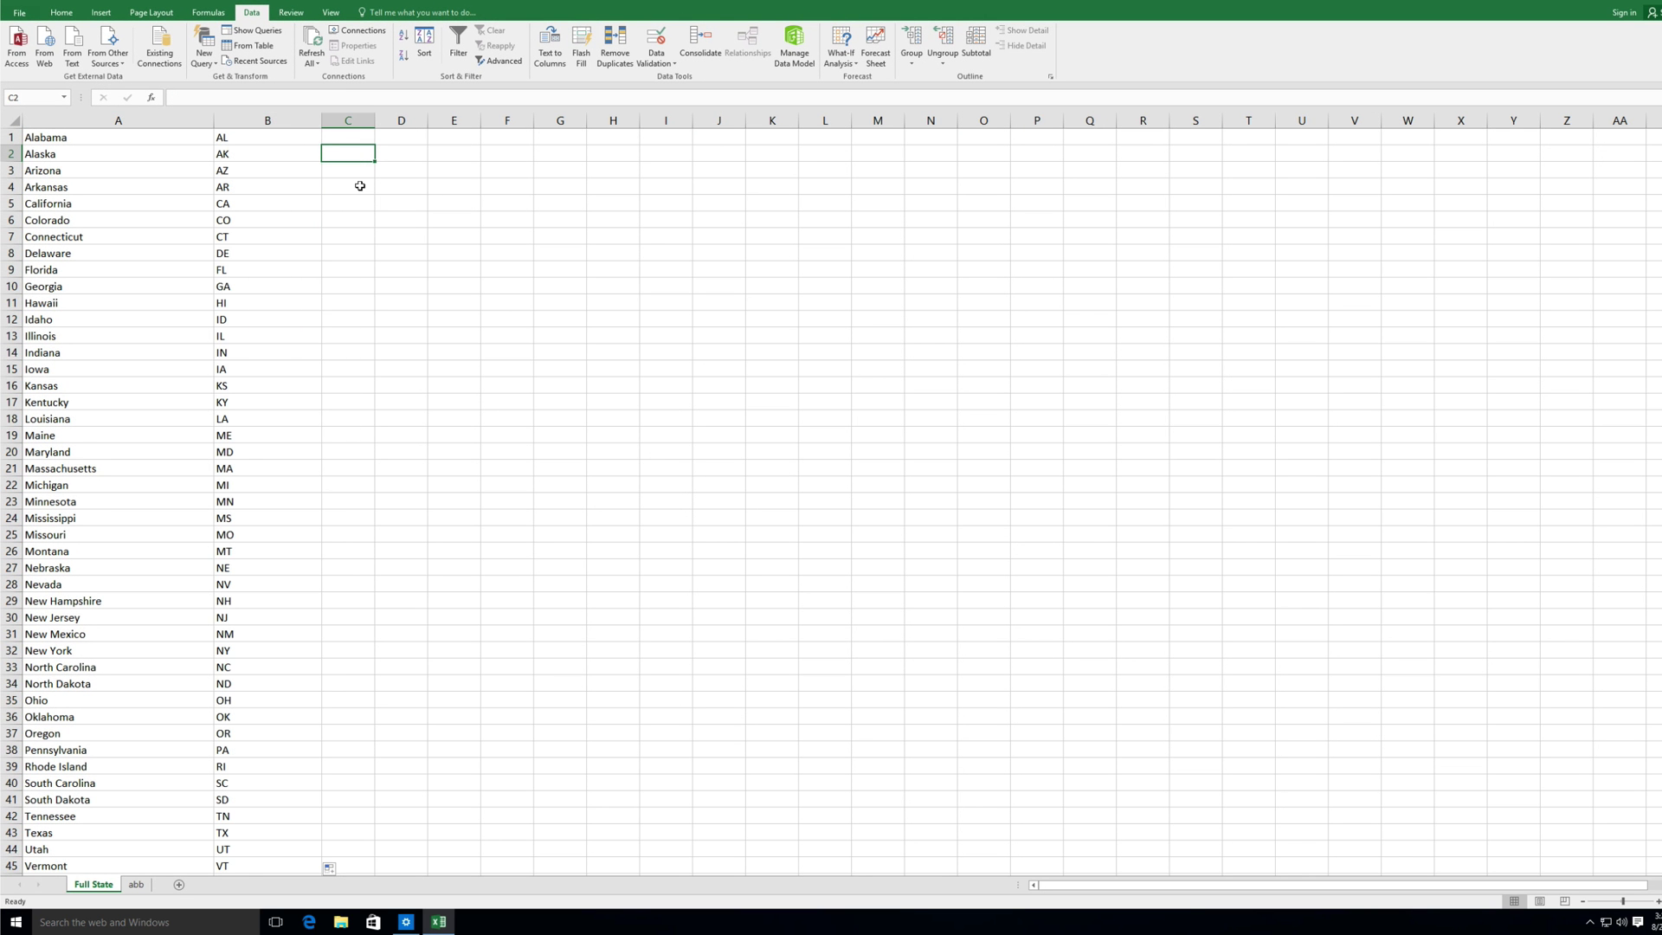